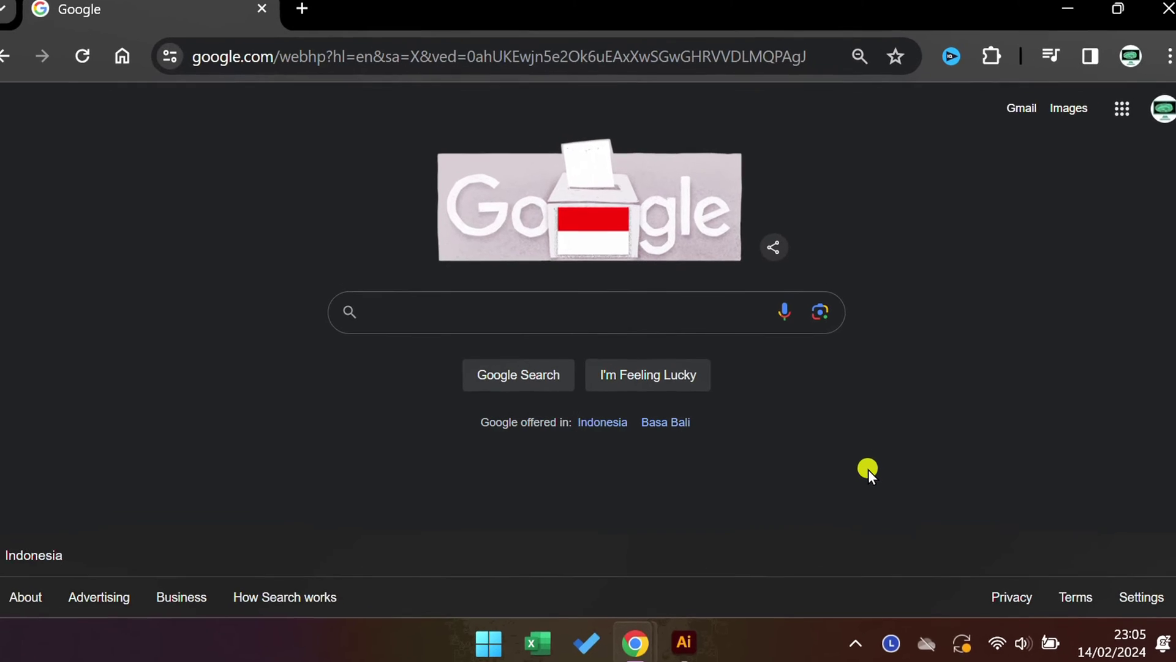
Type 'camouflage code' into the Google search box.
{"action": "left_click", "coordinate": [411, 292]}
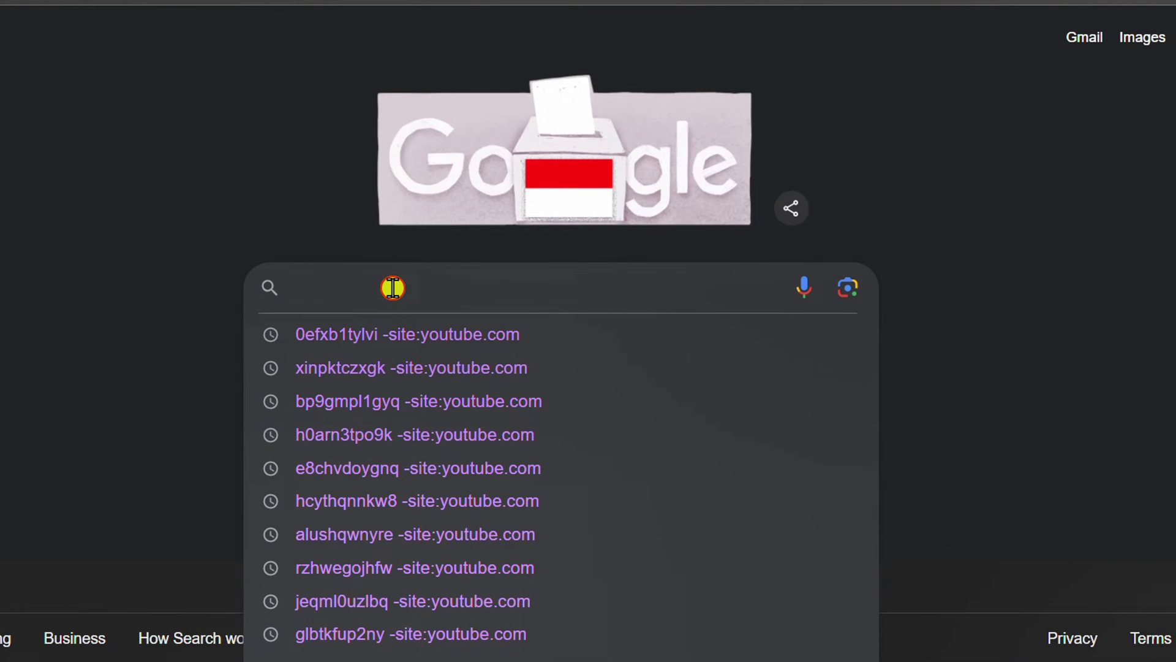
{"action": "type", "text": "camouflage code"}
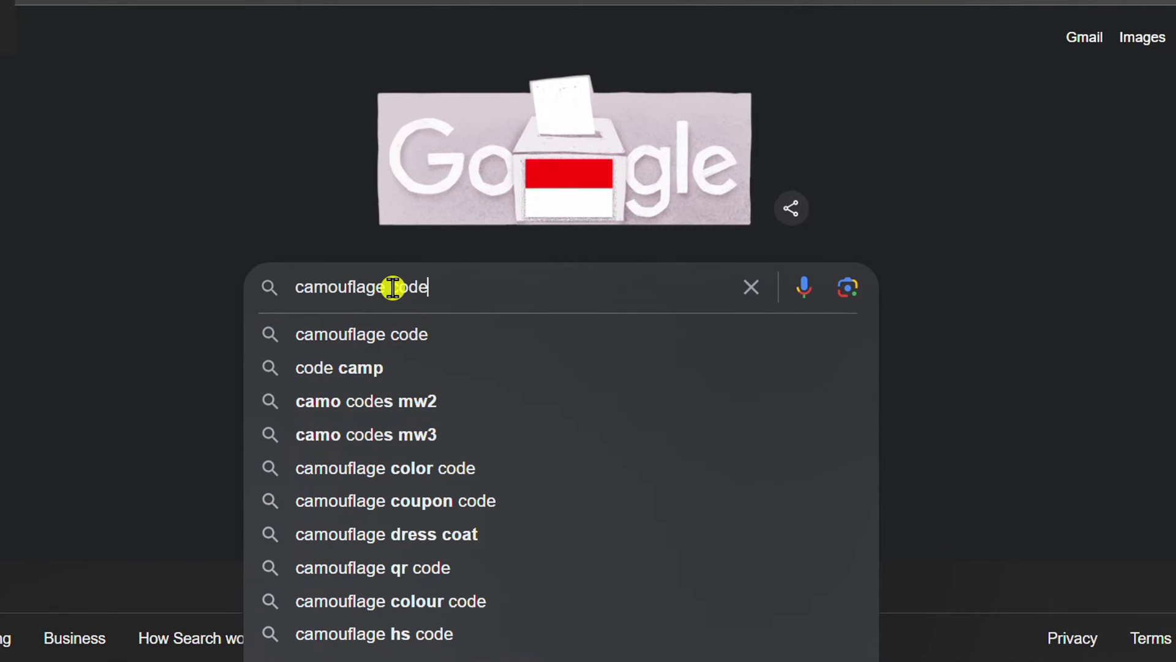
Search 'camouflage color code' and open color-hex's Army Camouflage Color Palette page.
{"action": "left_click", "coordinate": [465, 467]}
{"action": "scroll", "coordinate": [785, 321], "scroll_direction": "down", "scroll_amount": 3}
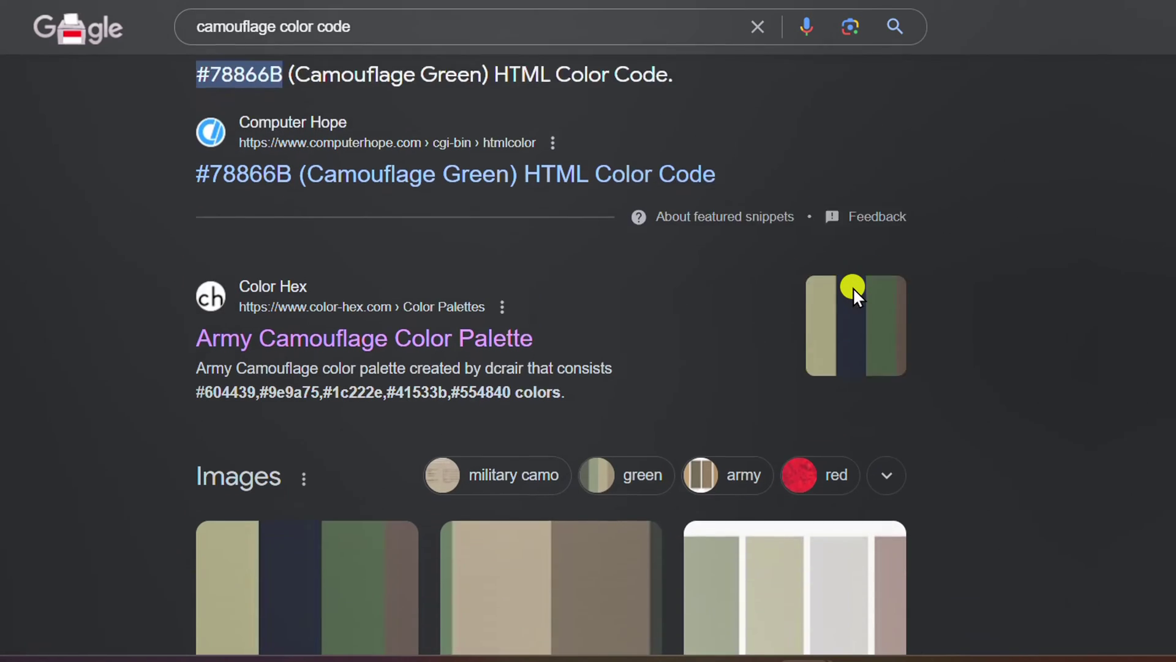
{"action": "scroll", "coordinate": [853, 288], "scroll_direction": "down", "scroll_amount": 1}
{"action": "left_click", "coordinate": [357, 264]}
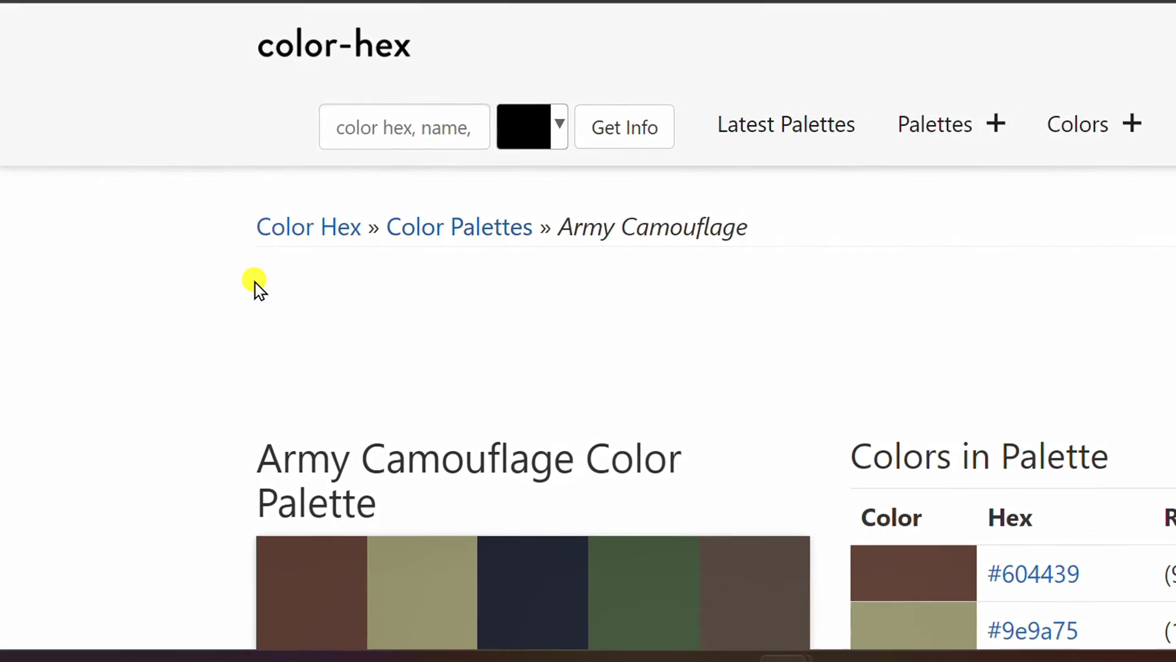
{"action": "scroll", "coordinate": [105, 313], "scroll_direction": "down", "scroll_amount": 4}
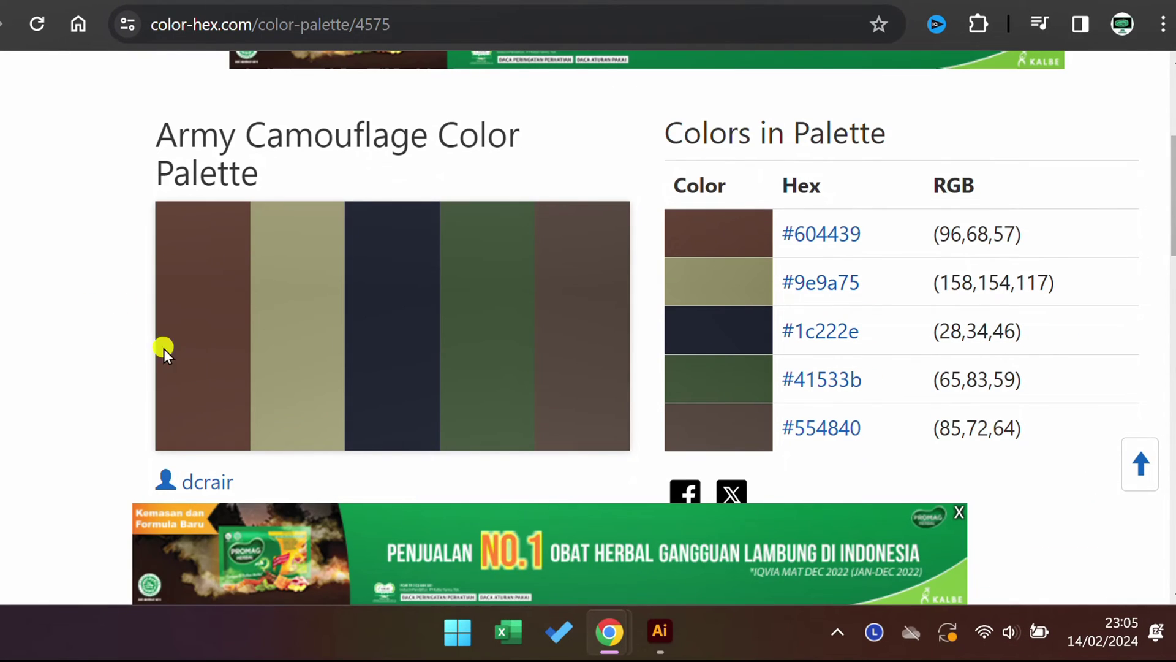
Snap the five-square Illustrator document to the right and the palette page to the left.
{"action": "left_click", "coordinate": [660, 640]}
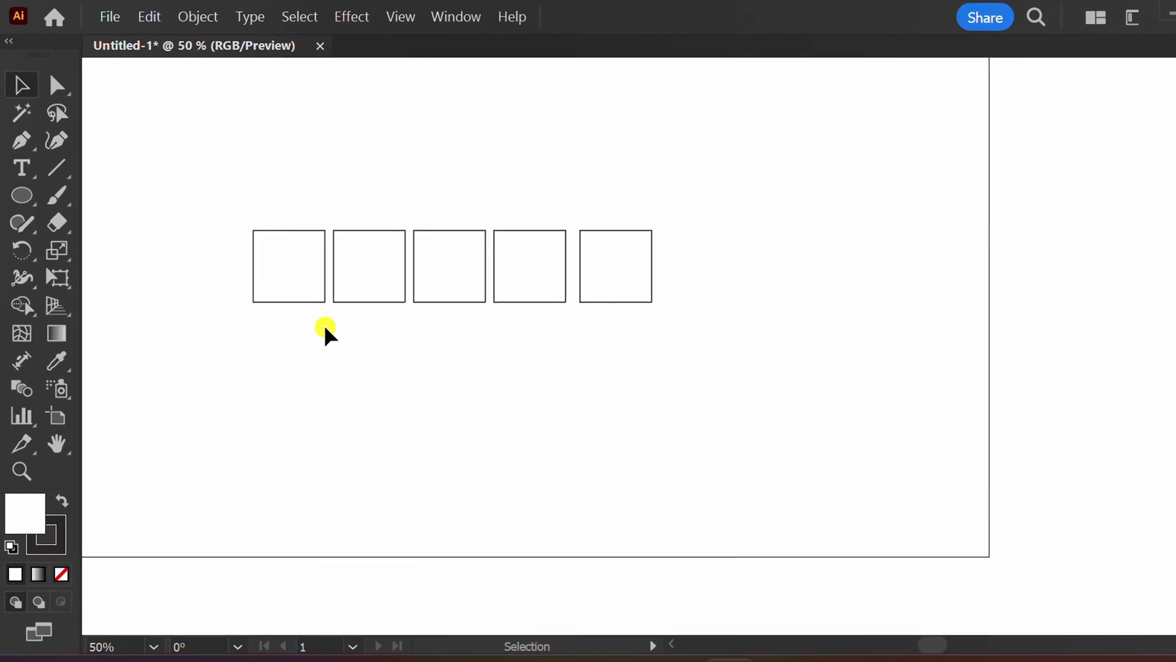
{"action": "key", "text": "super+Right"}
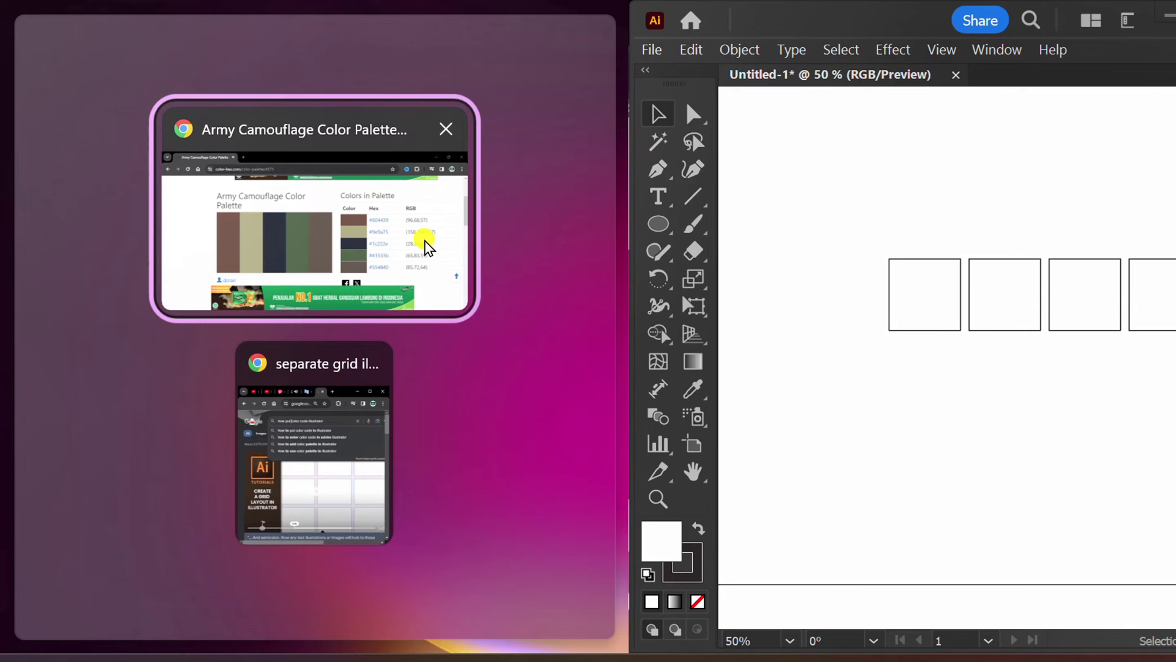
{"action": "left_click", "coordinate": [441, 231]}
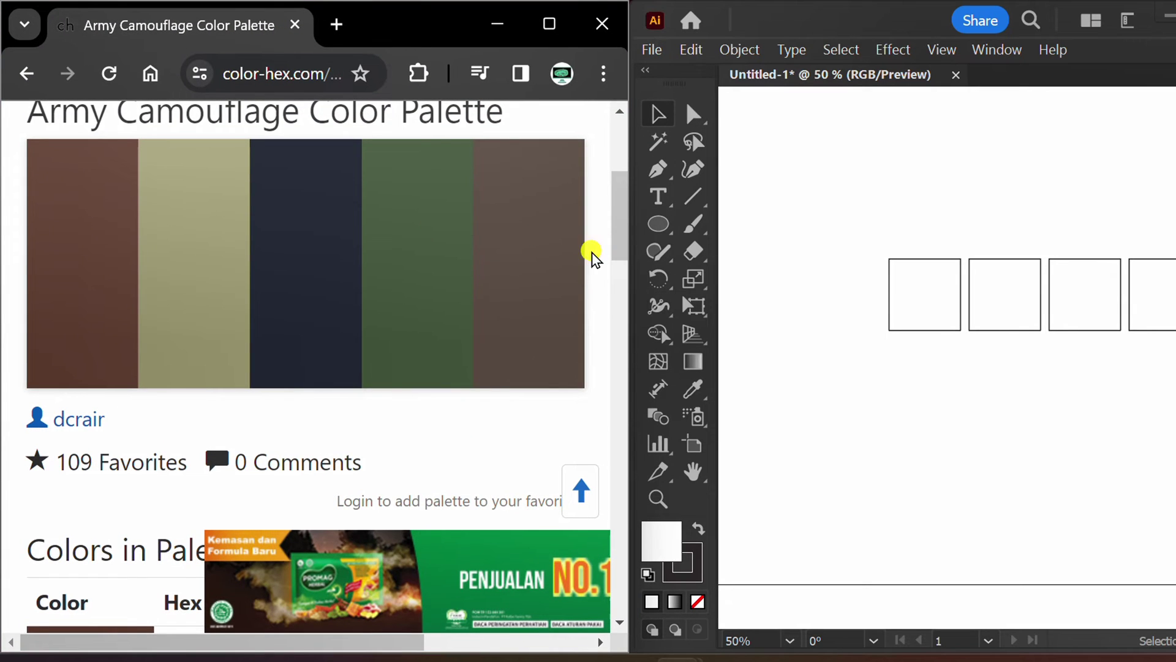
{"action": "left_click_drag", "start_coordinate": [619, 248], "coordinate": [611, 313]}
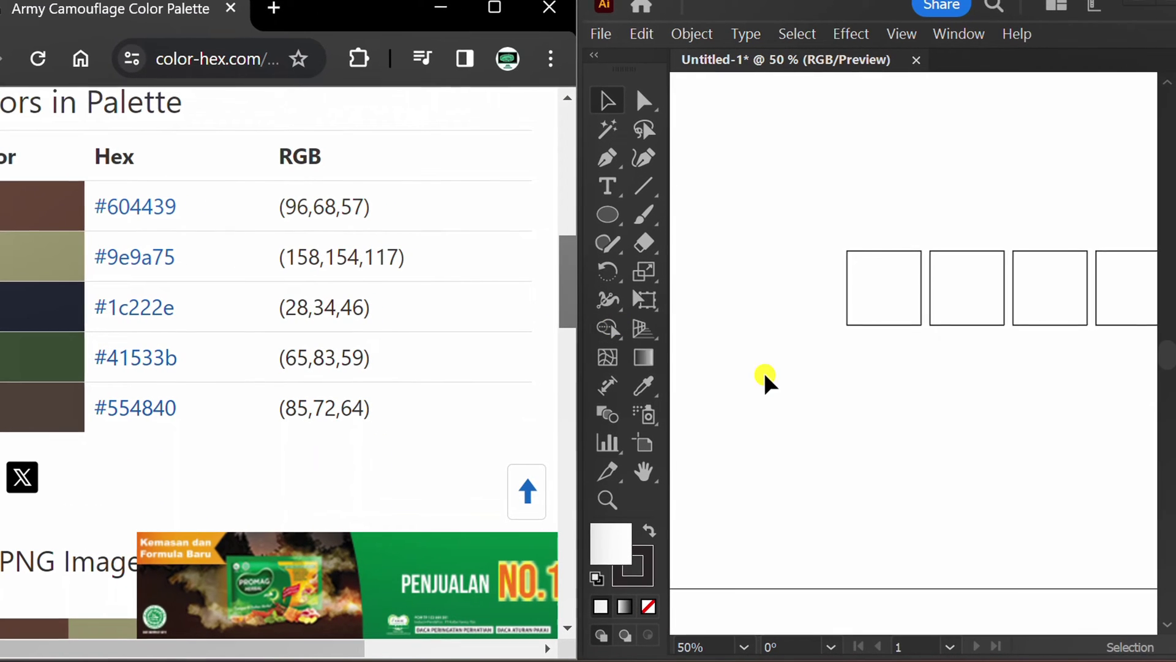
Pan the canvas to show all five squares and copy hex code #604439.
{"action": "left_click", "coordinate": [911, 419]}
{"action": "key", "text": "space"}
{"action": "left_click_drag", "start_coordinate": [1011, 443], "coordinate": [848, 441]}
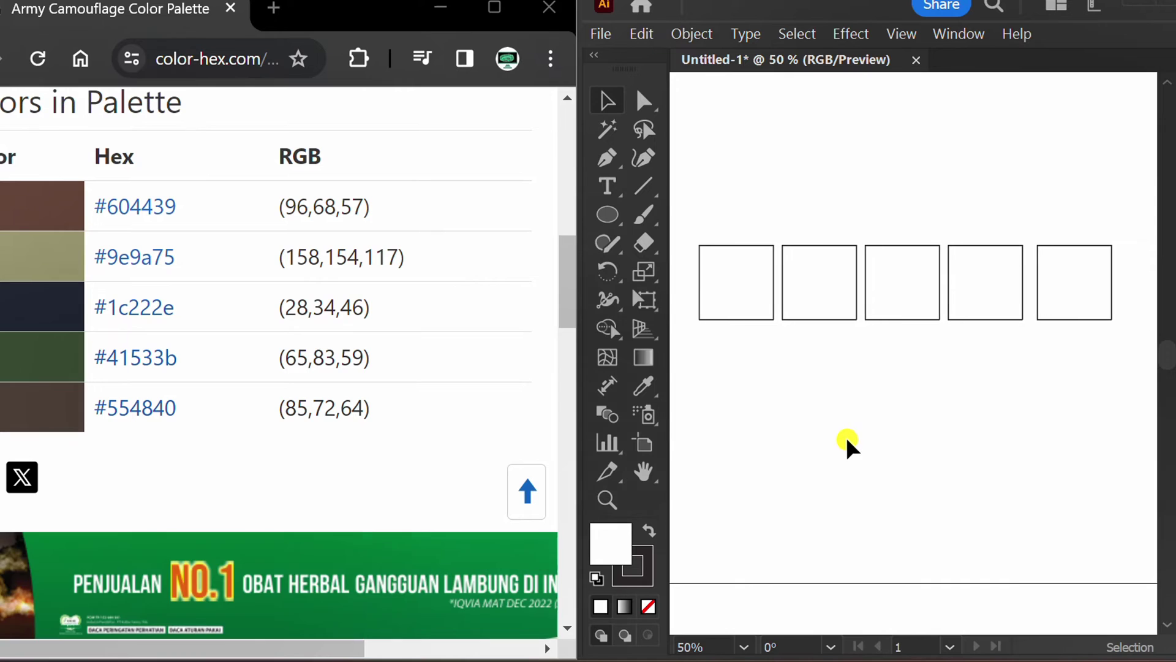
{"action": "left_click_drag", "start_coordinate": [200, 206], "coordinate": [98, 205]}
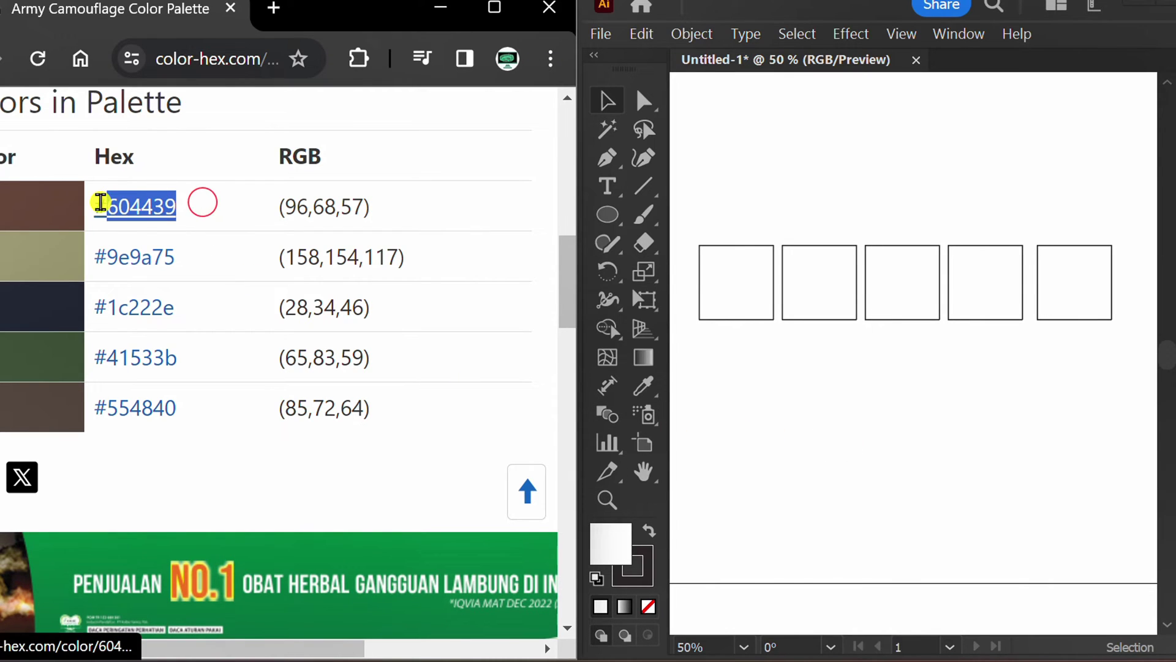
{"action": "key", "text": "ctrl+c"}
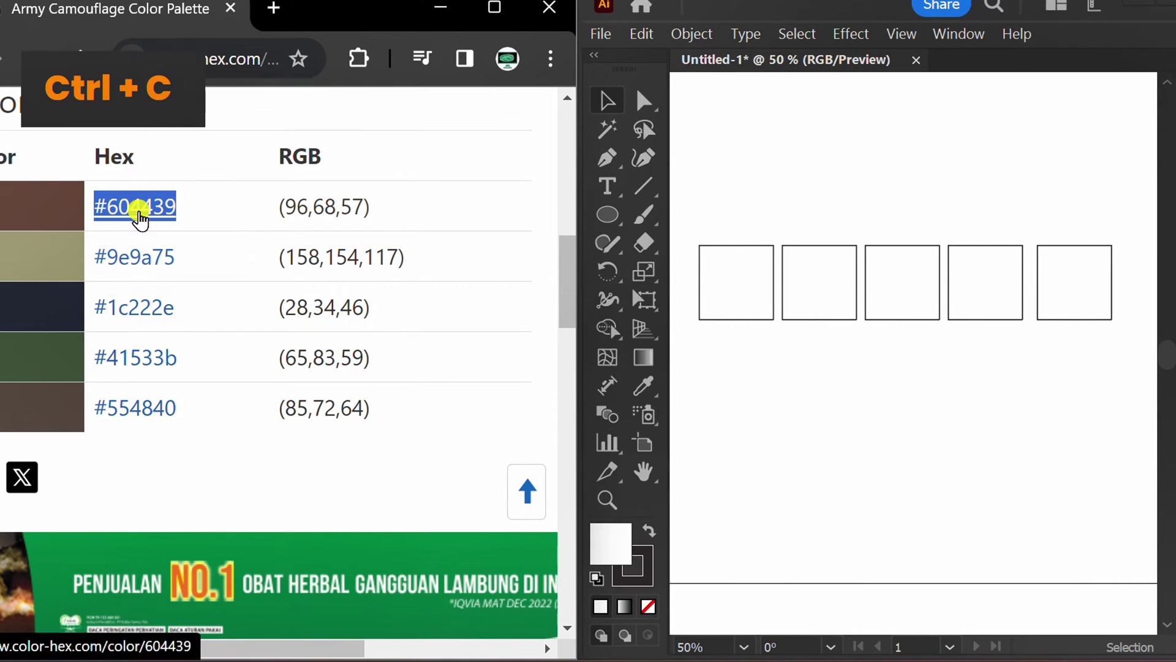
Fill the first square with #604439 through the Fill colour picker, then deselect it.
{"action": "left_click", "coordinate": [769, 446]}
{"action": "left_click_drag", "start_coordinate": [769, 197], "coordinate": [745, 270]}
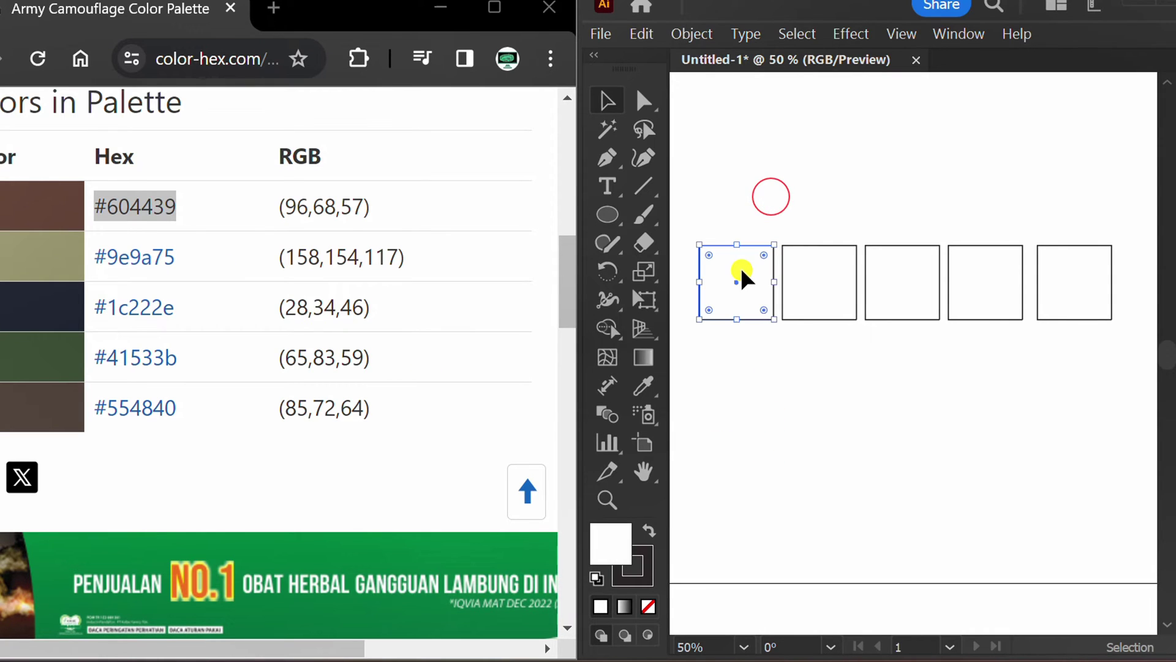
{"action": "double_click", "coordinate": [610, 543]}
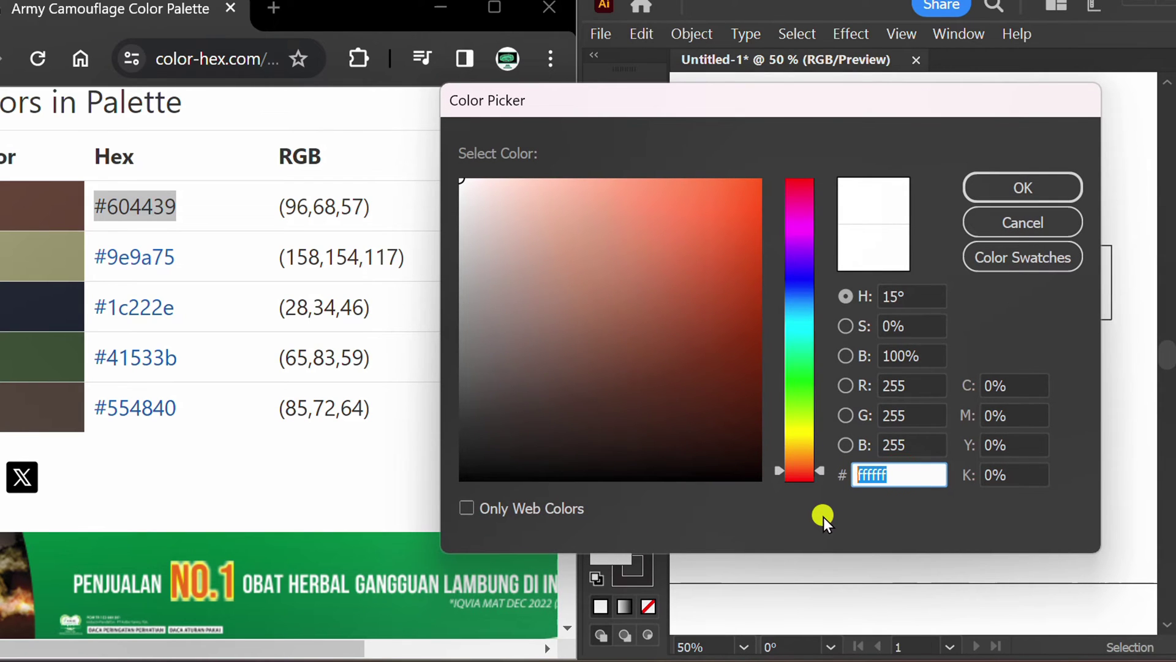
{"action": "key", "text": "ctrl+v"}
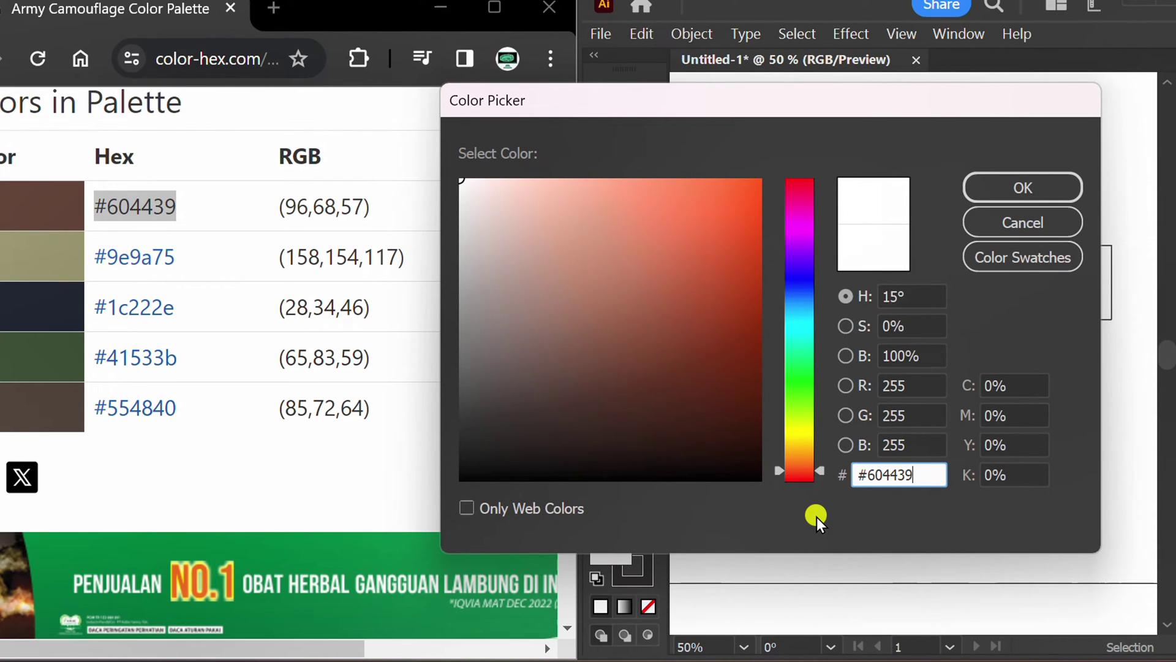
{"action": "left_click", "coordinate": [1022, 187]}
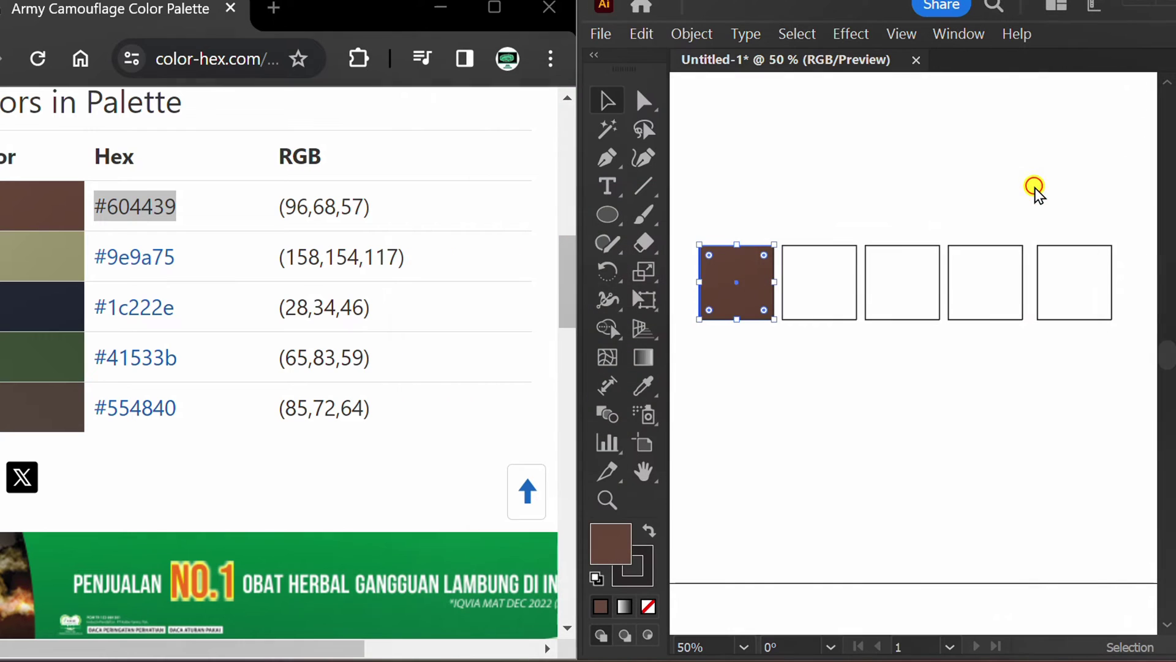
{"action": "left_click", "coordinate": [830, 395]}
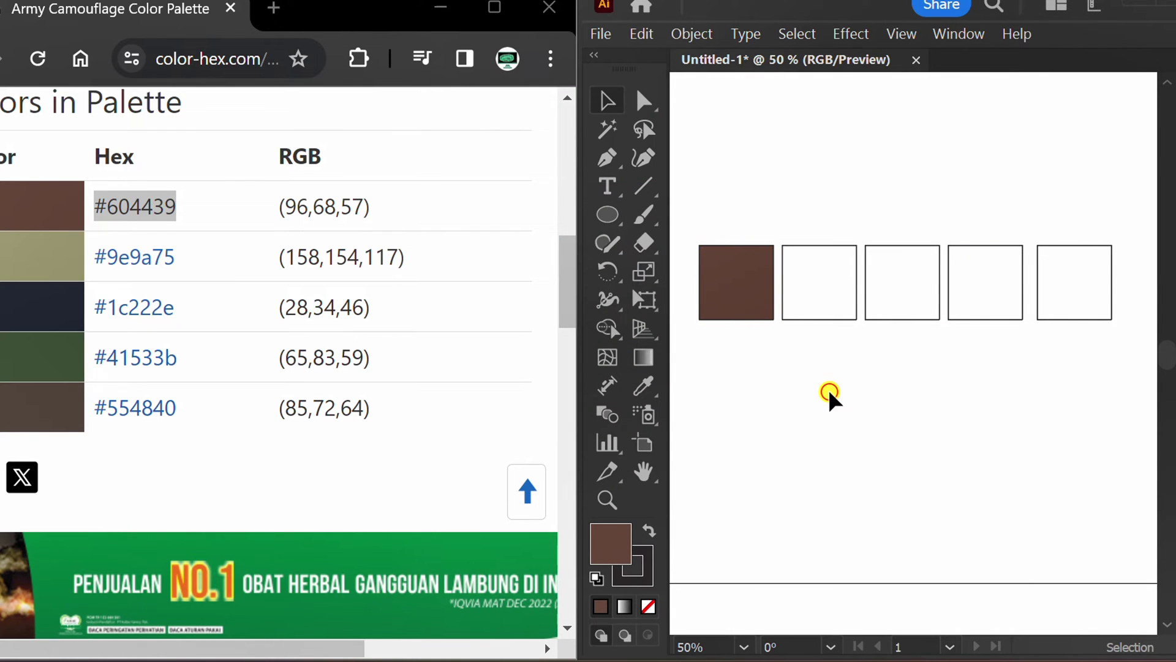
Open the Color panel from the Window menu and position it above the squares.
{"action": "left_click", "coordinate": [960, 35]}
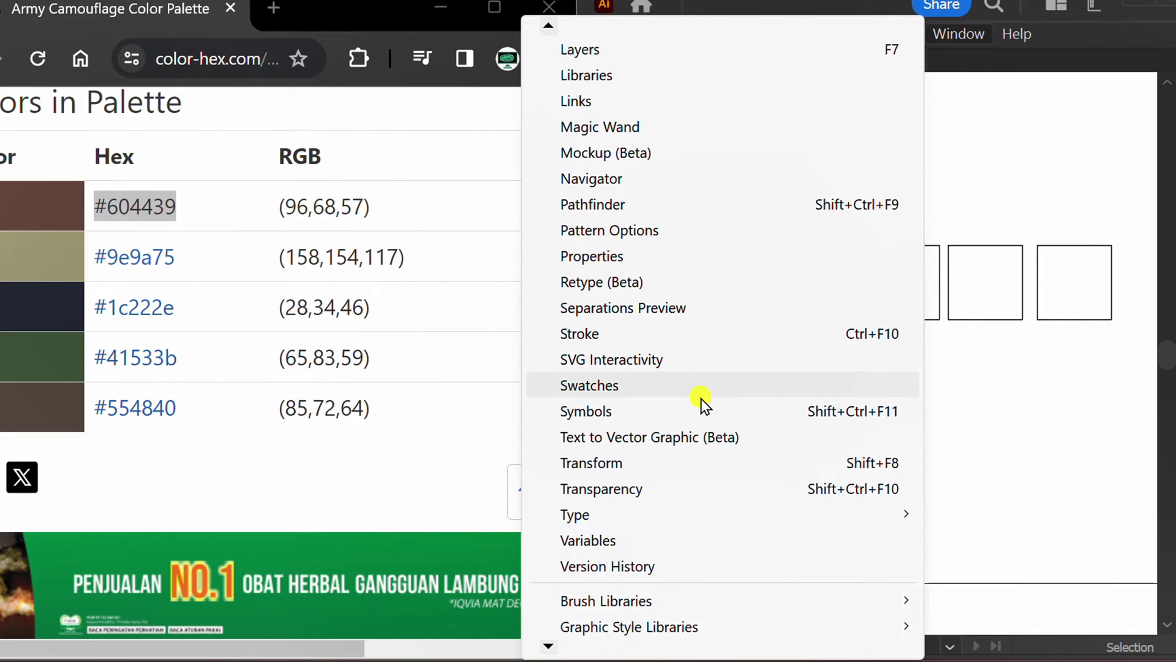
{"action": "mouse_move", "coordinate": [546, 28]}
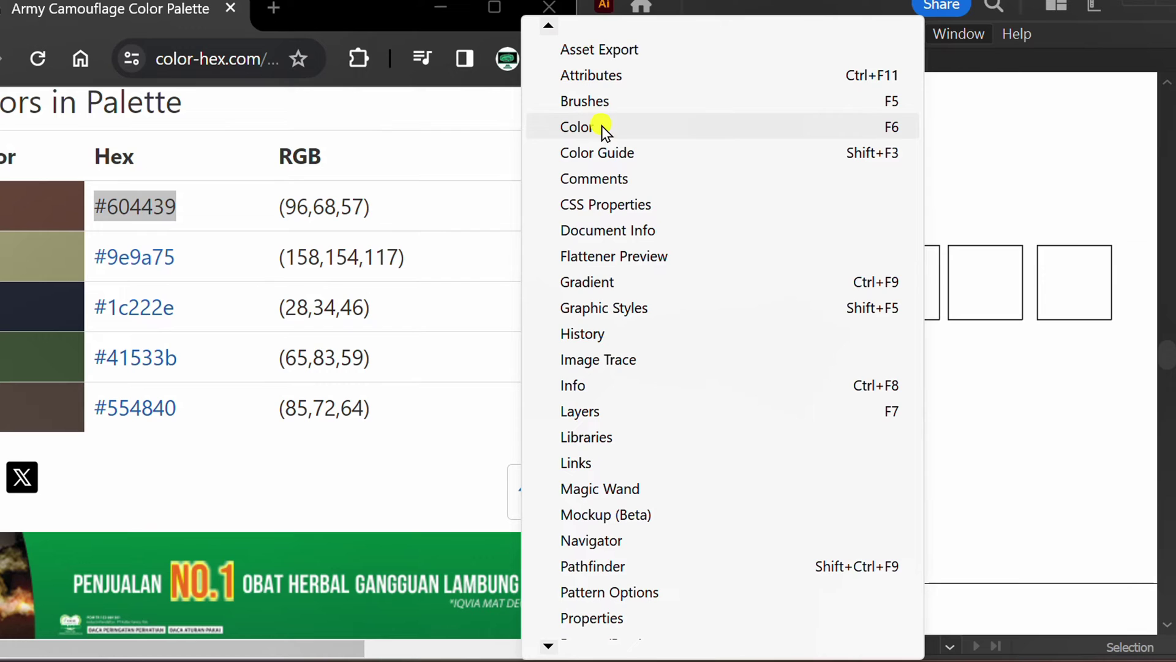
{"action": "left_click", "coordinate": [624, 126]}
{"action": "left_click_drag", "start_coordinate": [670, 166], "coordinate": [837, 86]}
{"action": "key", "text": "space"}
{"action": "left_click_drag", "start_coordinate": [858, 375], "coordinate": [853, 487]}
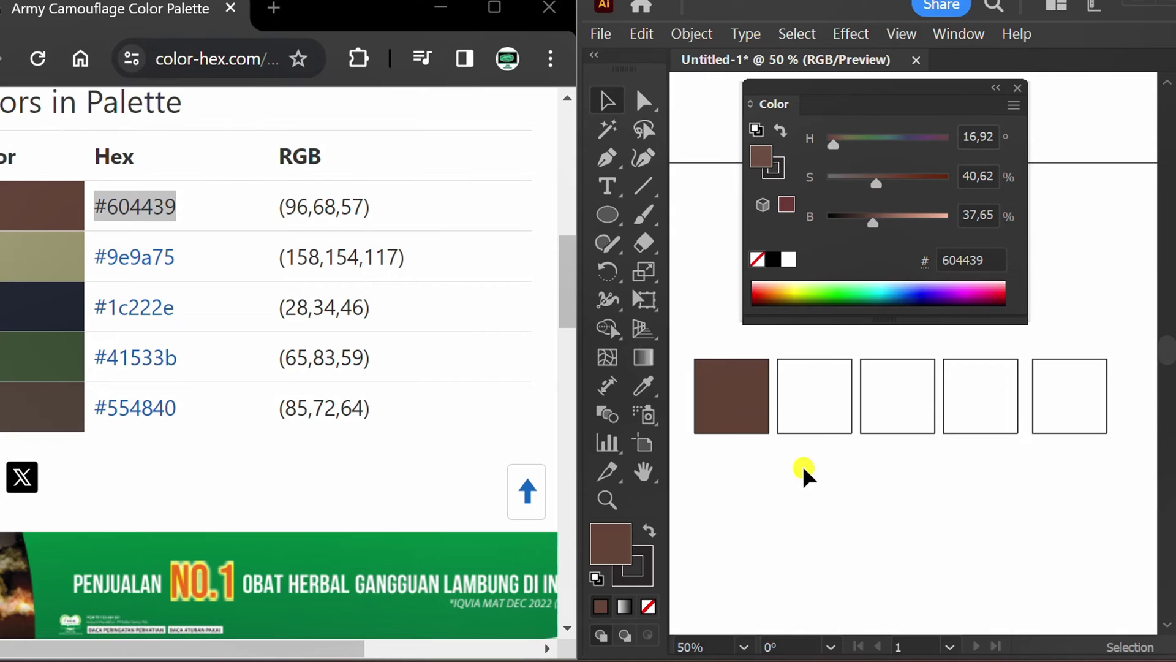
Fill the second square with #9e9a75 copied from the palette page.
{"action": "left_click_drag", "start_coordinate": [203, 255], "coordinate": [95, 254]}
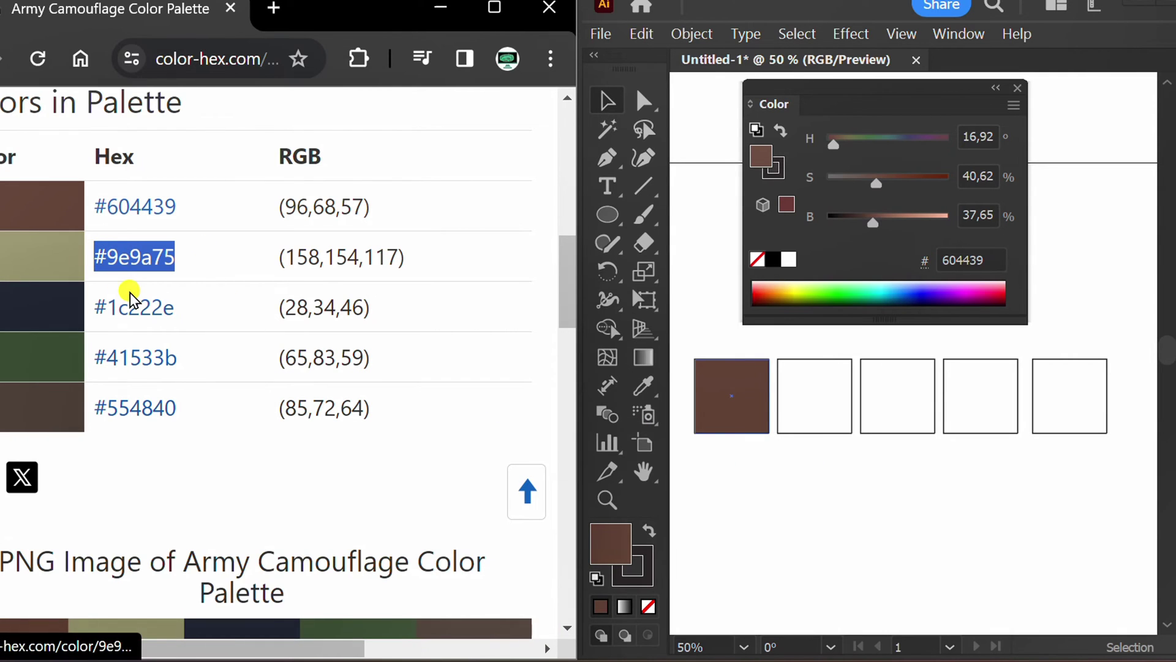
{"action": "key", "text": "ctrl+c"}
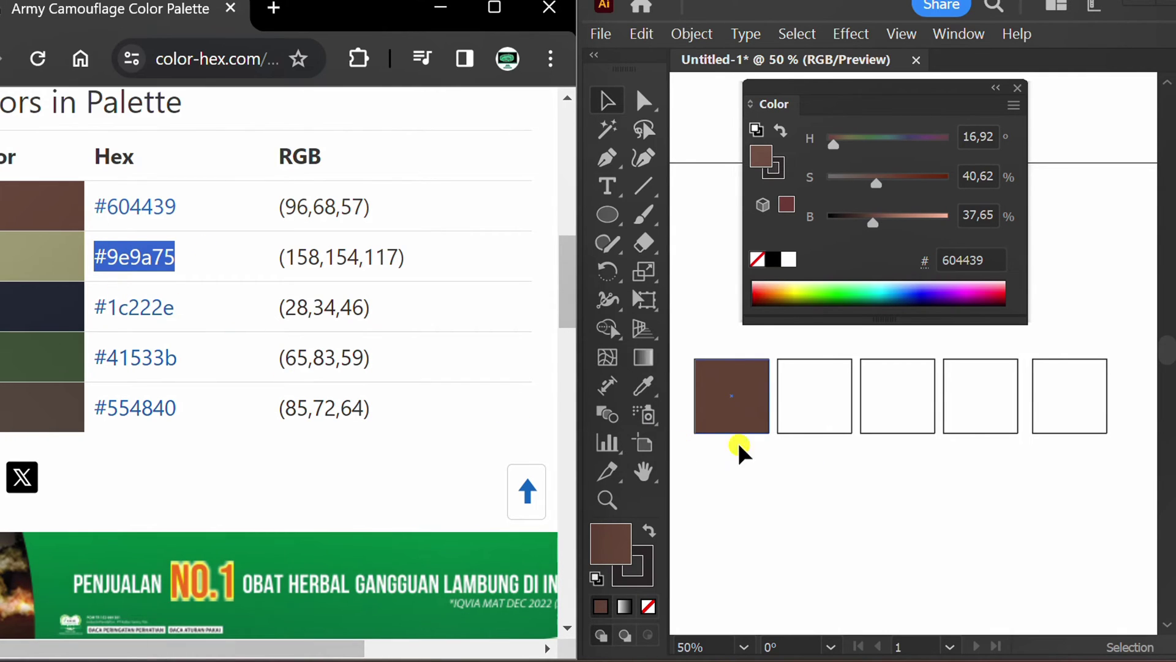
{"action": "left_click", "coordinate": [854, 475]}
{"action": "left_click", "coordinate": [812, 401]}
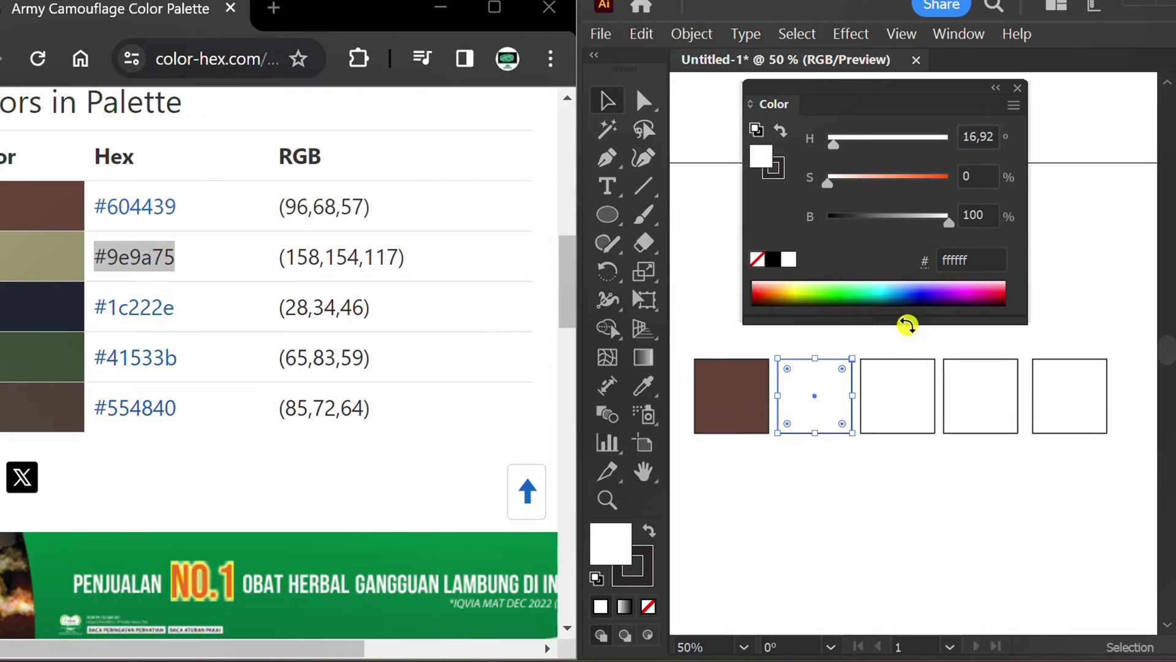
{"action": "left_click_drag", "start_coordinate": [985, 259], "coordinate": [938, 256]}
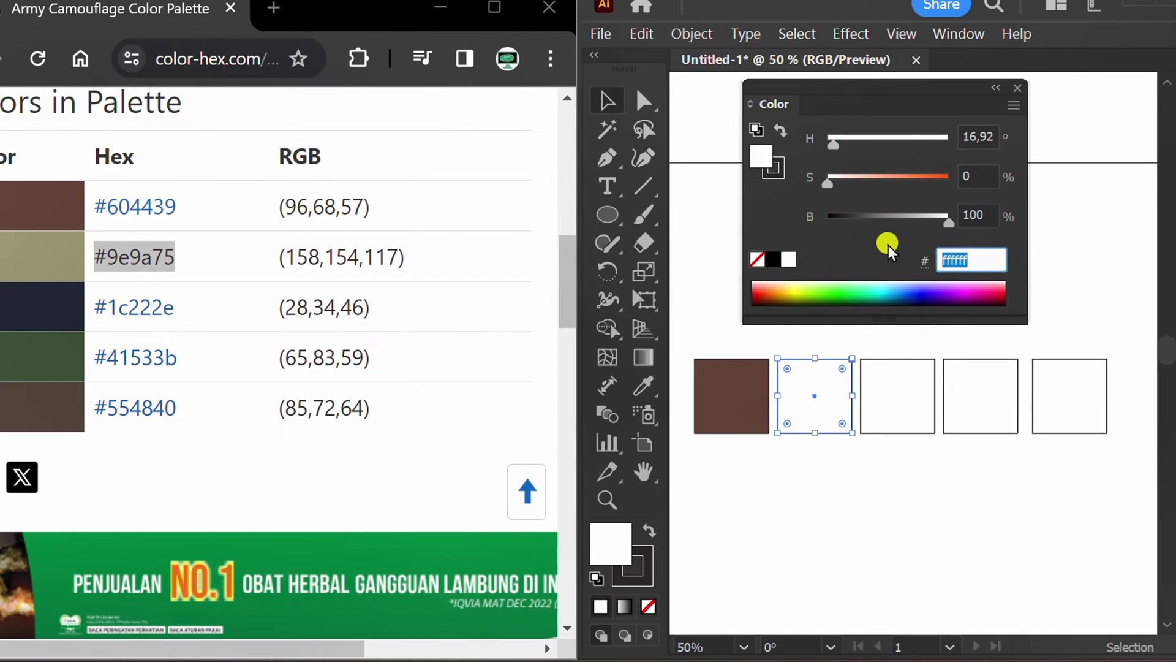
{"action": "key", "text": "ctrl+v"}
{"action": "key", "text": "Return"}
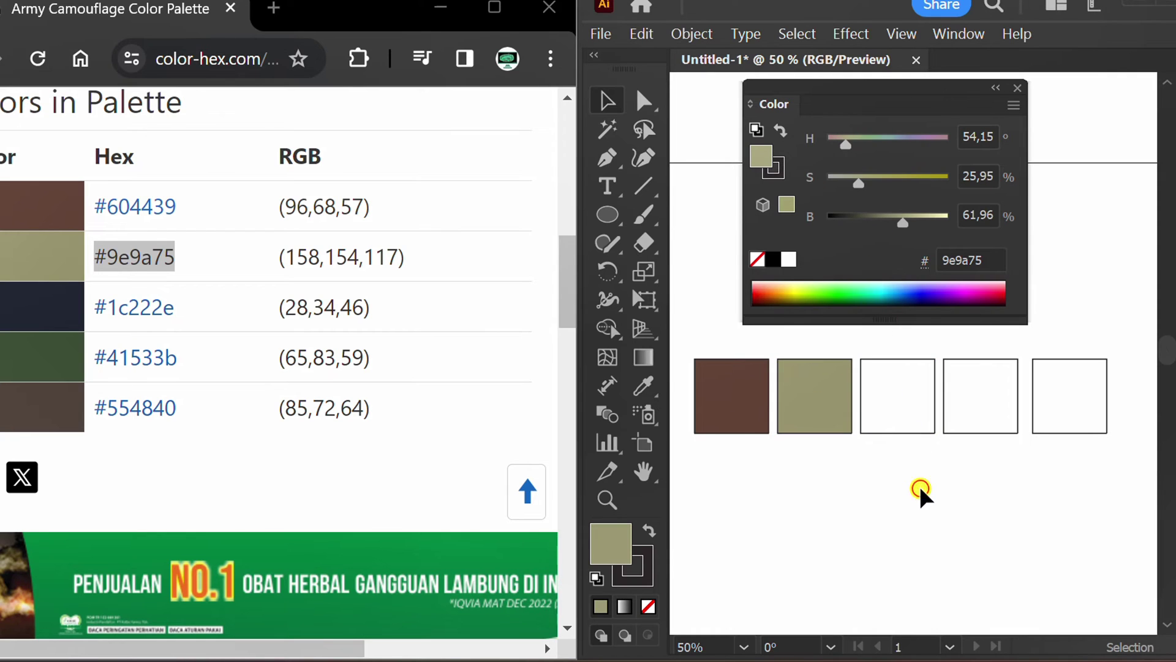
Fill the third square with #1c222e copied from the palette page.
{"action": "left_click_drag", "start_coordinate": [185, 302], "coordinate": [97, 300]}
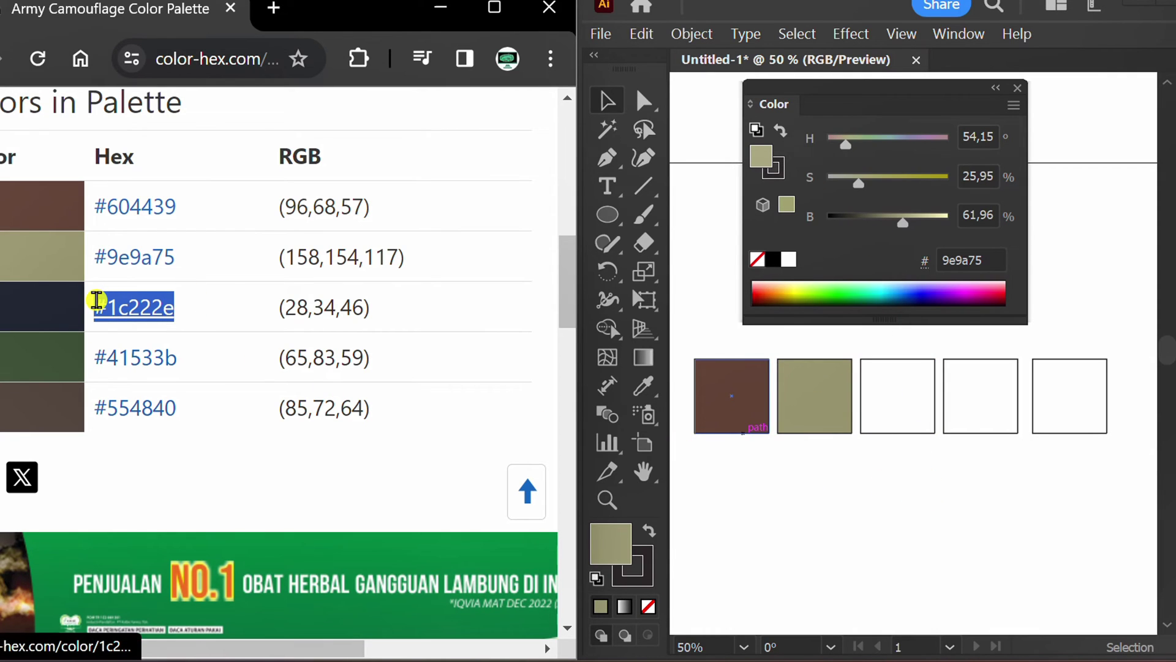
{"action": "key", "text": "ctrl+c"}
{"action": "left_click", "coordinate": [913, 443]}
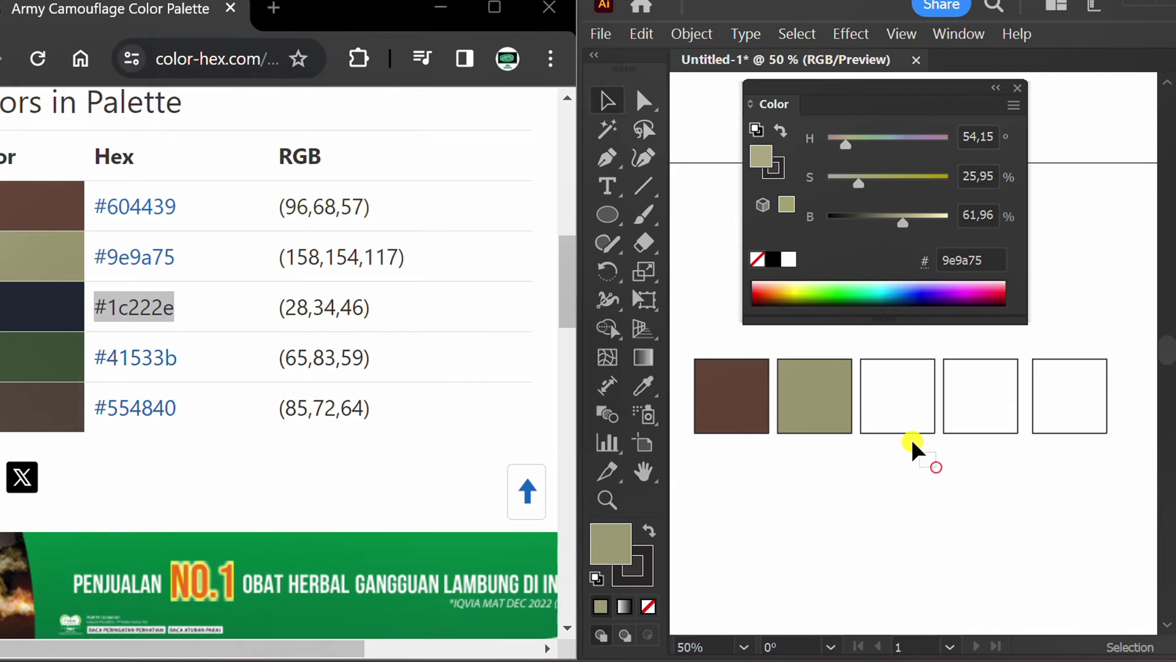
{"action": "left_click", "coordinate": [895, 407]}
{"action": "left_click_drag", "start_coordinate": [984, 255], "coordinate": [941, 251]}
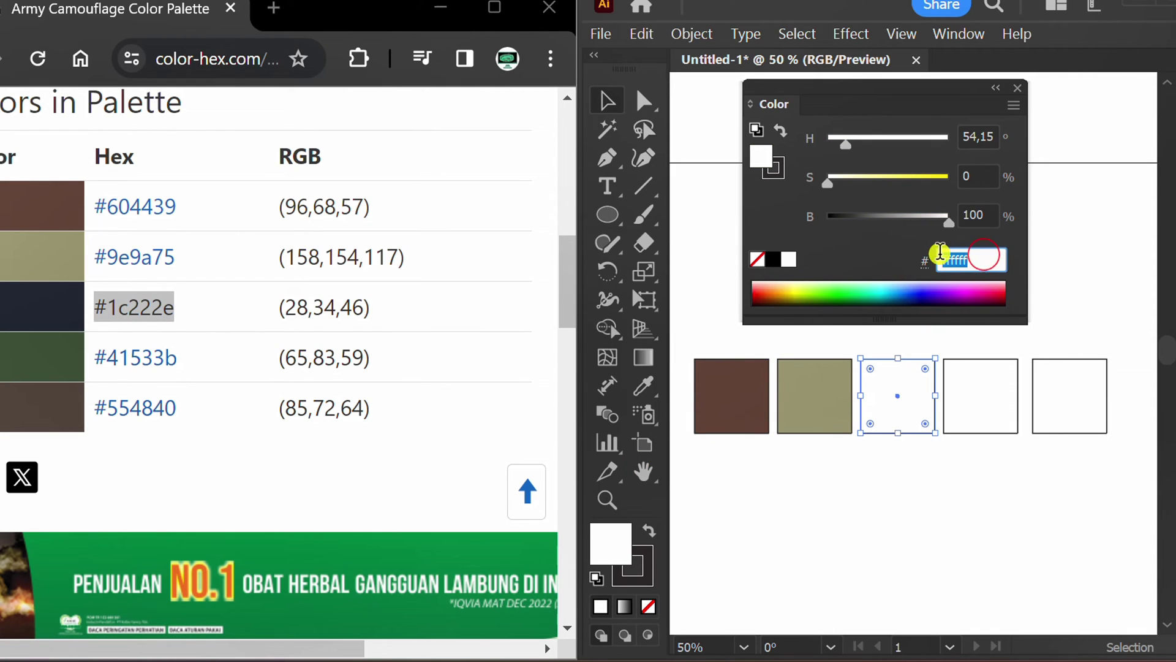
{"action": "key", "text": "ctrl+v"}
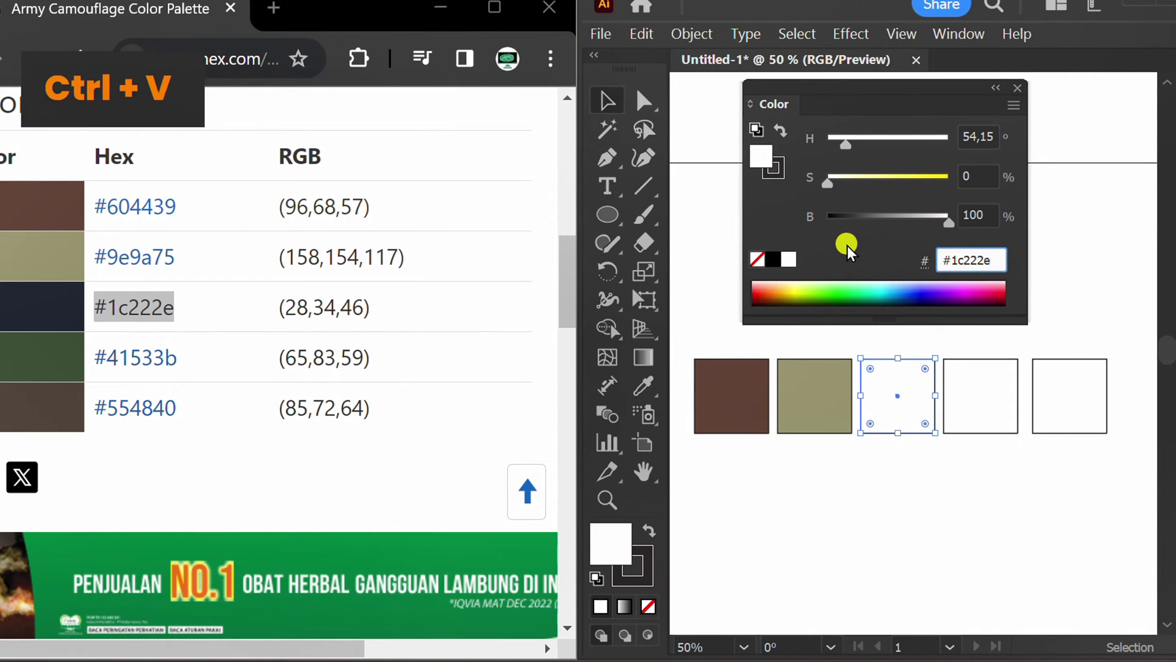
{"action": "key", "text": "Return"}
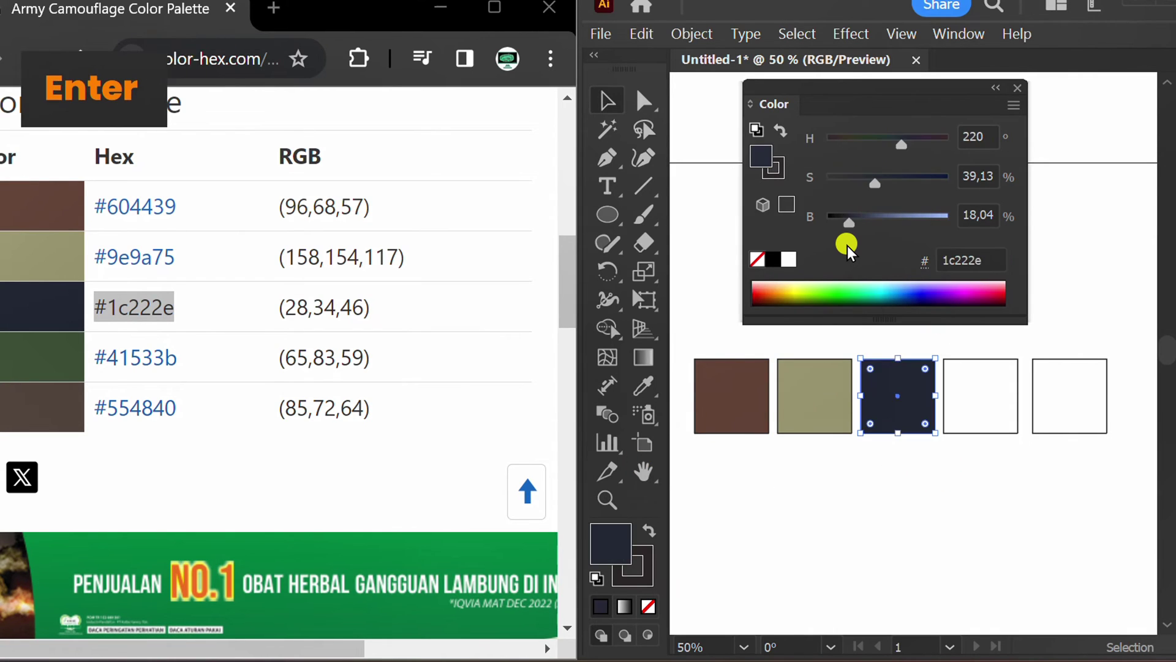
Fill the fourth square with #41533b copied from the palette page.
{"action": "left_click", "coordinate": [1011, 484]}
{"action": "left_click_drag", "start_coordinate": [1011, 341], "coordinate": [990, 387]}
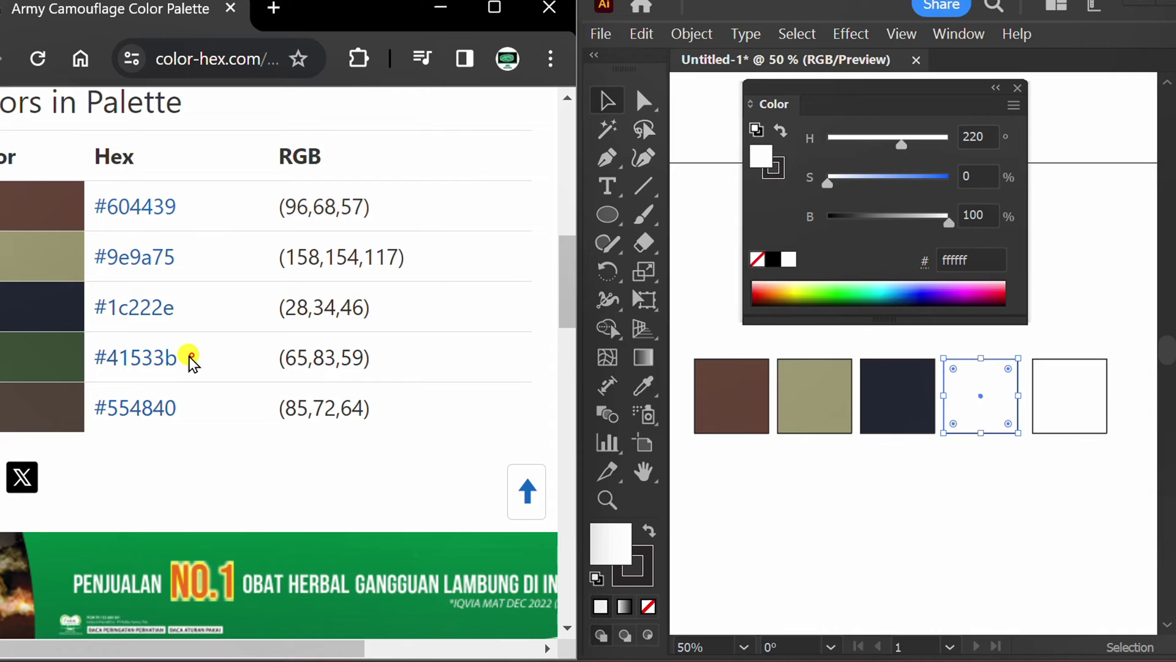
{"action": "left_click_drag", "start_coordinate": [187, 357], "coordinate": [98, 357]}
{"action": "key", "text": "ctrl+c"}
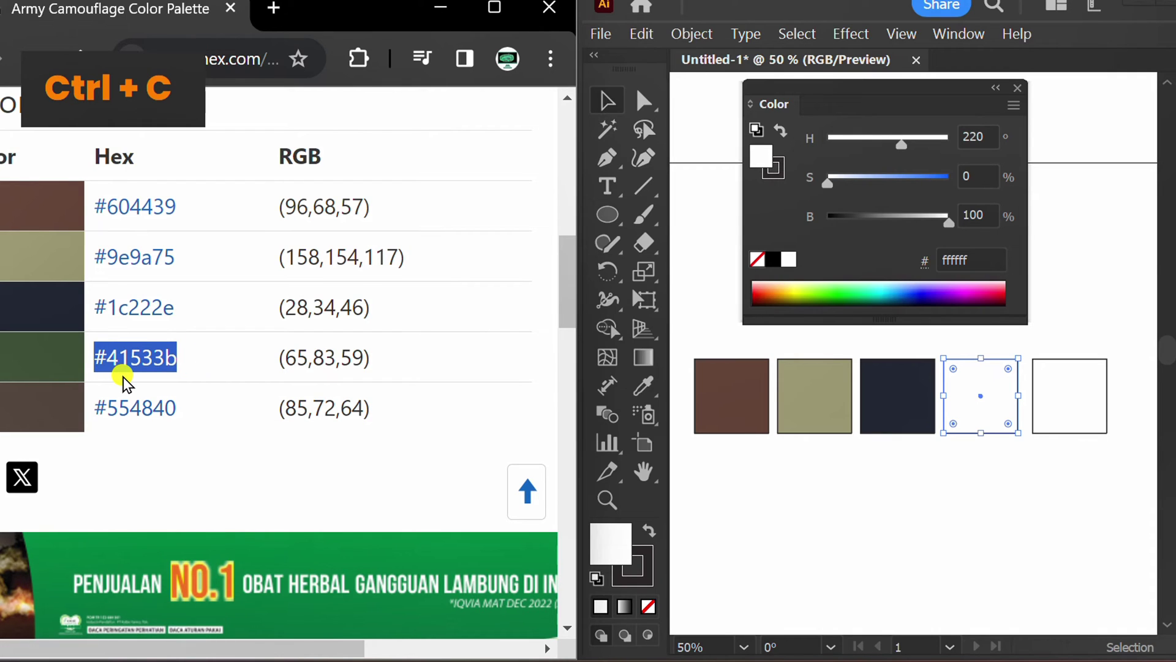
{"action": "left_click", "coordinate": [984, 260]}
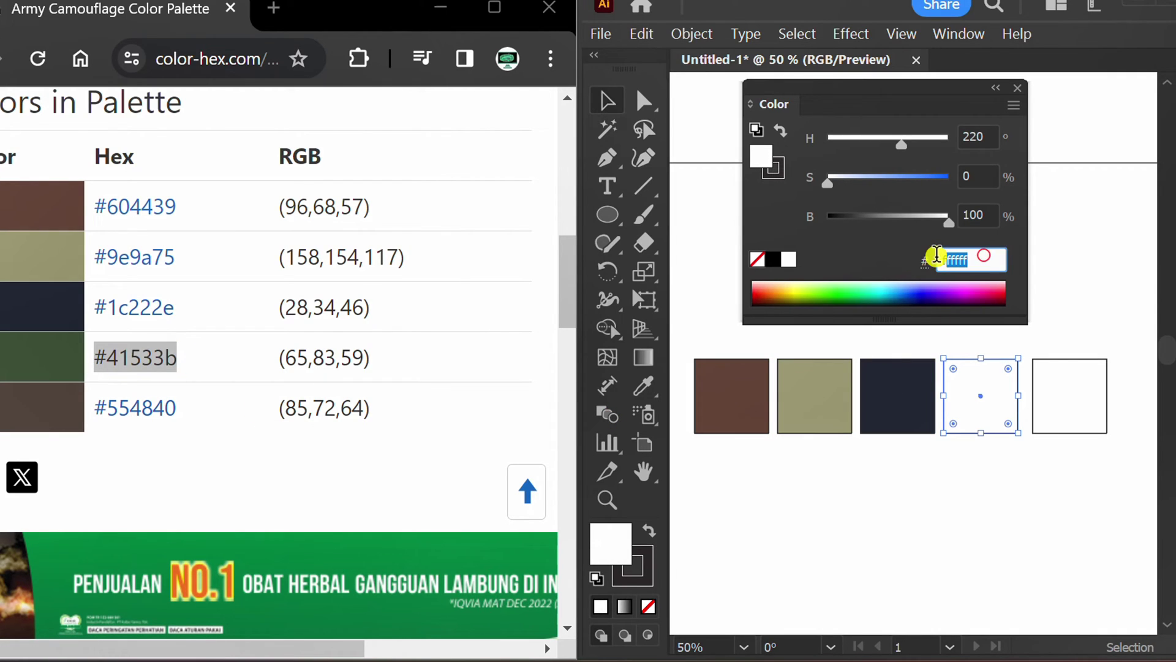
{"action": "key", "text": "ctrl+v"}
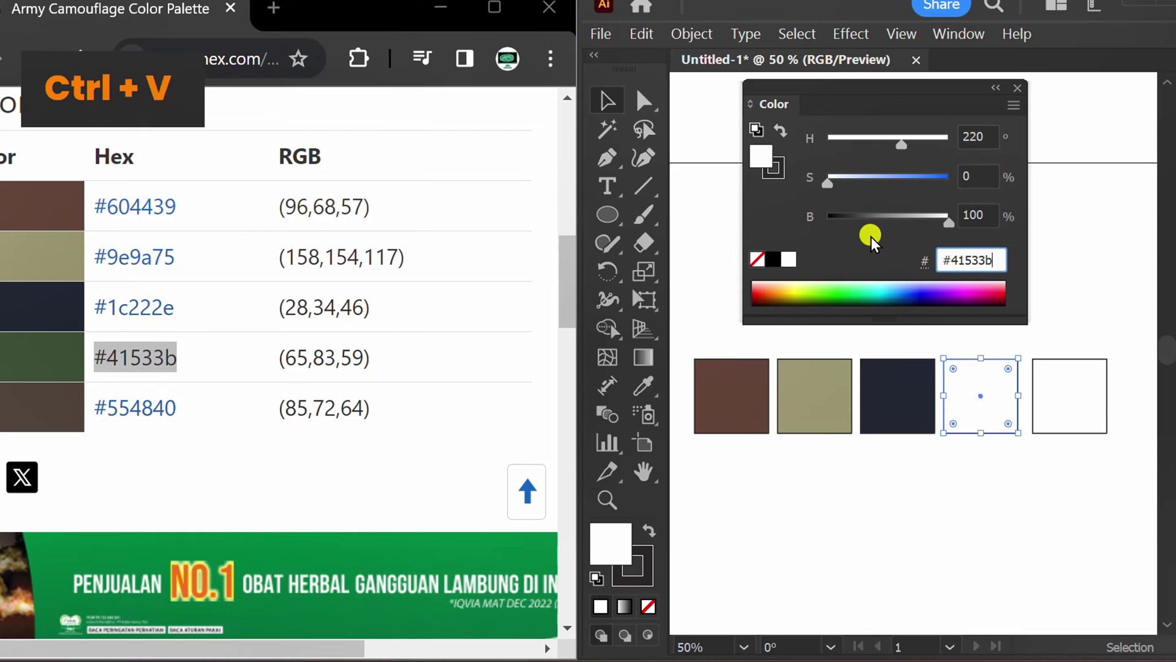
{"action": "key", "text": "Return"}
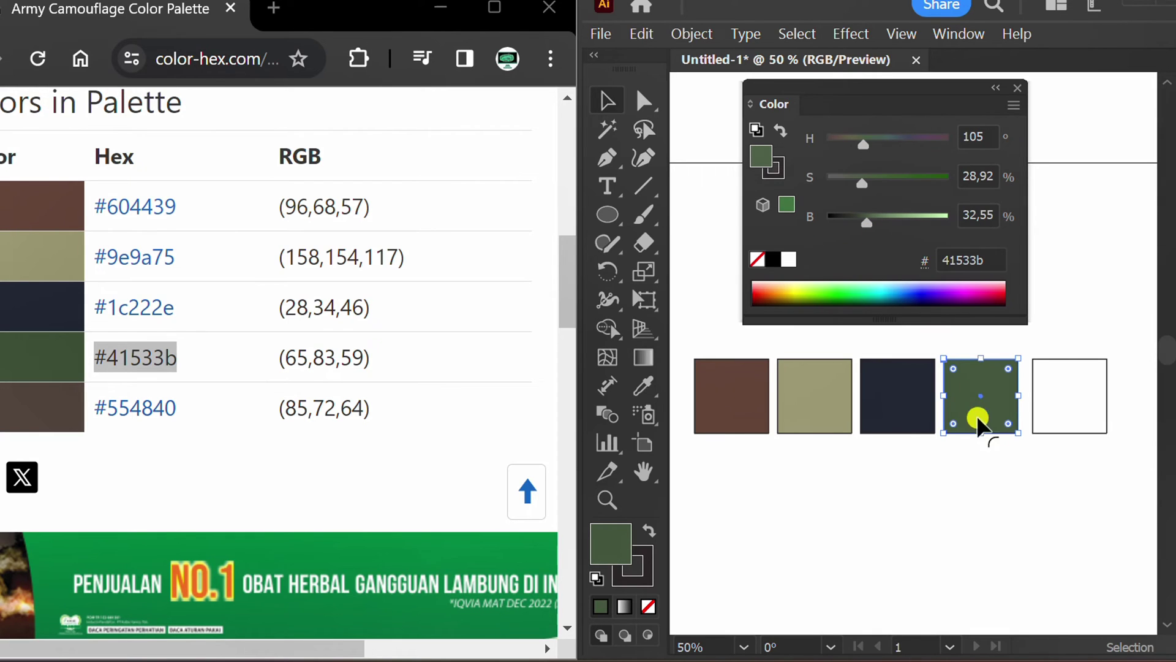
Fill the fifth square with #554840 and maximize the Illustrator window.
{"action": "left_click", "coordinate": [1005, 490]}
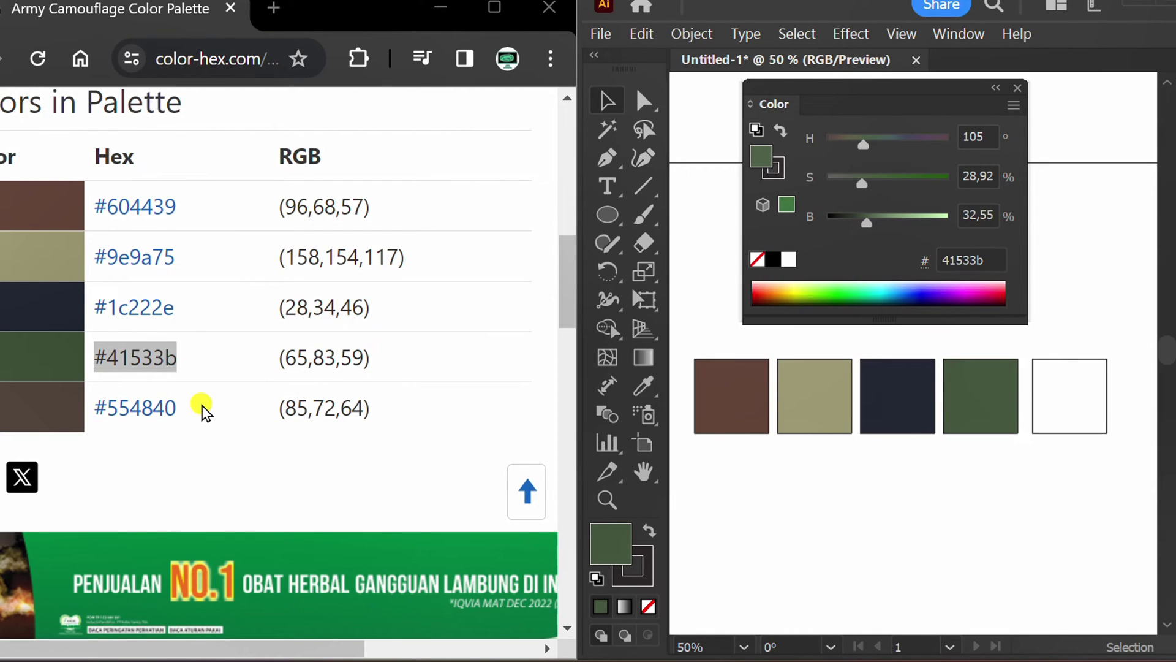
{"action": "left_click_drag", "start_coordinate": [205, 407], "coordinate": [90, 404]}
{"action": "key", "text": "ctrl+c"}
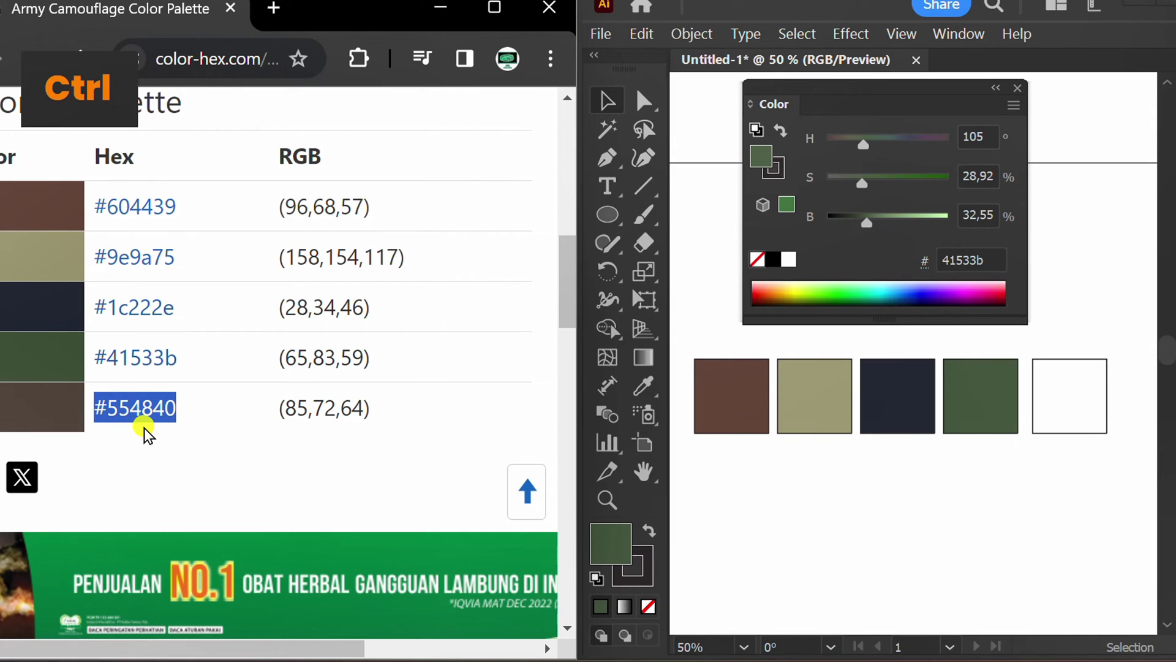
{"action": "left_click", "coordinate": [1106, 367]}
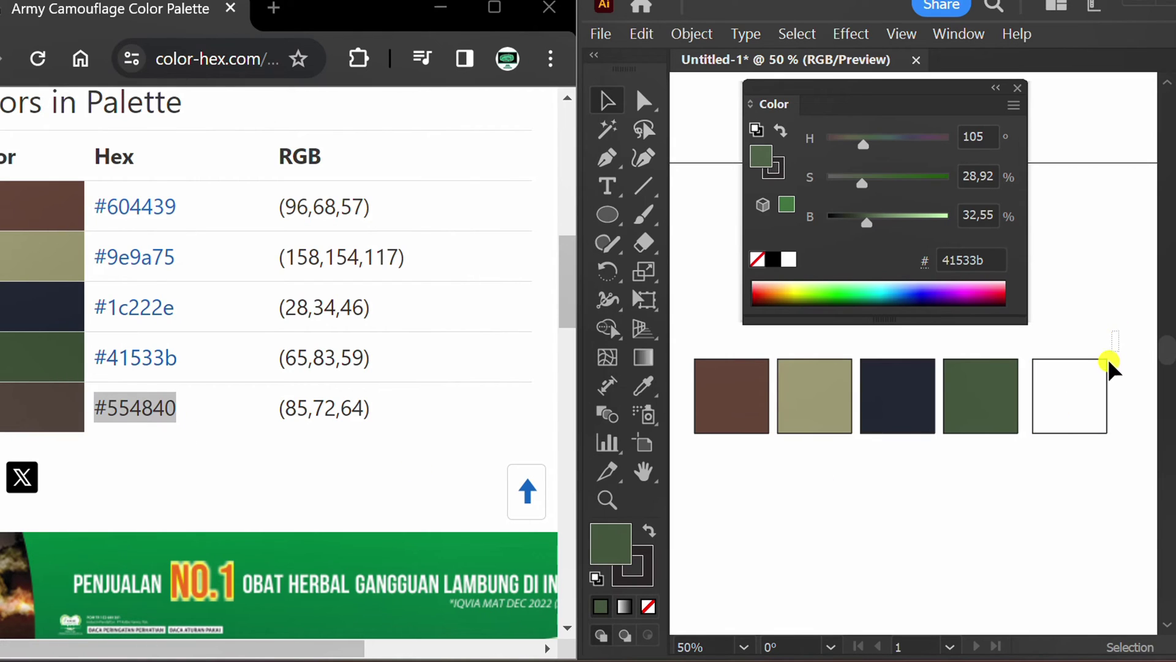
{"action": "left_click", "coordinate": [1085, 411]}
{"action": "left_click", "coordinate": [991, 265]}
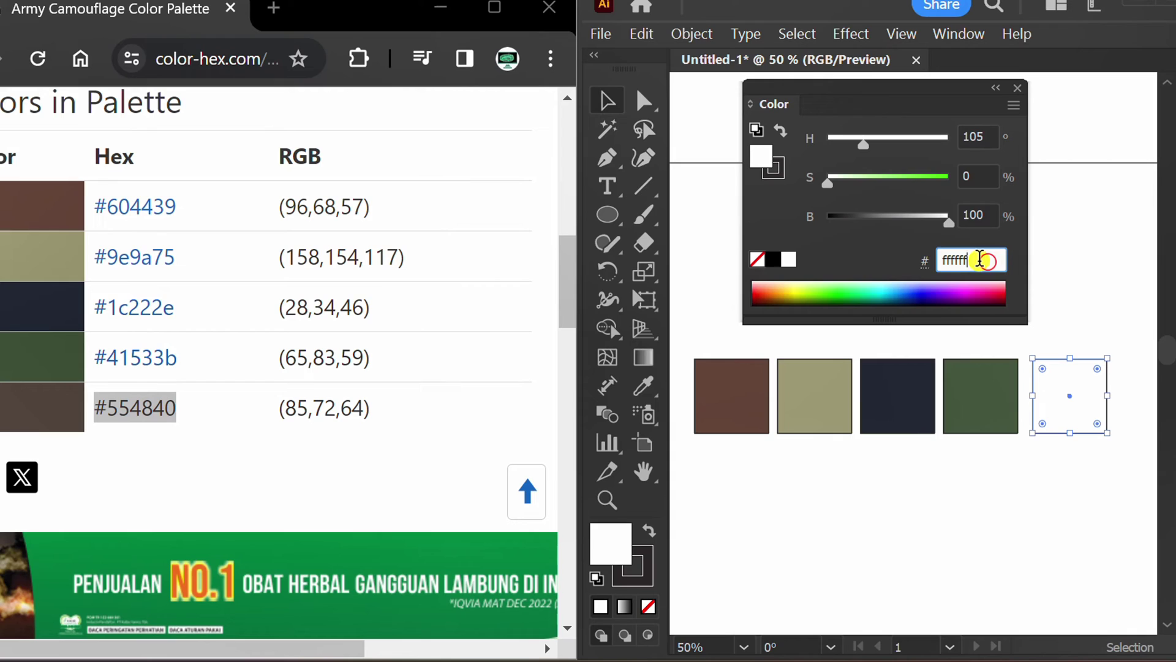
{"action": "key", "text": "ctrl+v"}
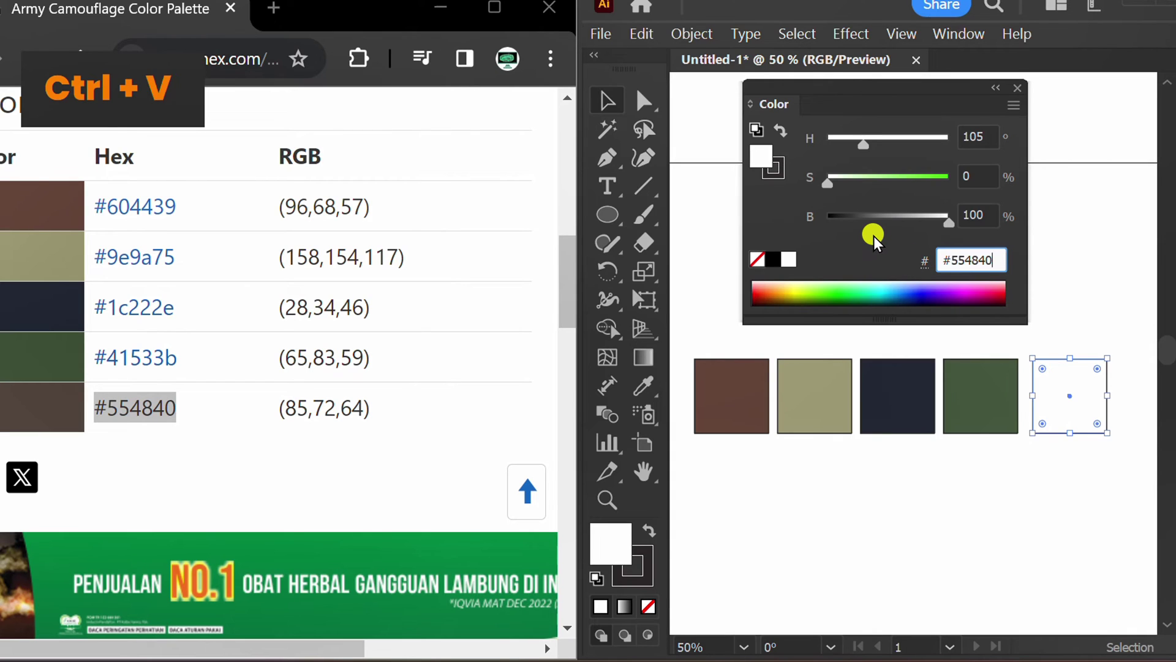
{"action": "key", "text": "Return"}
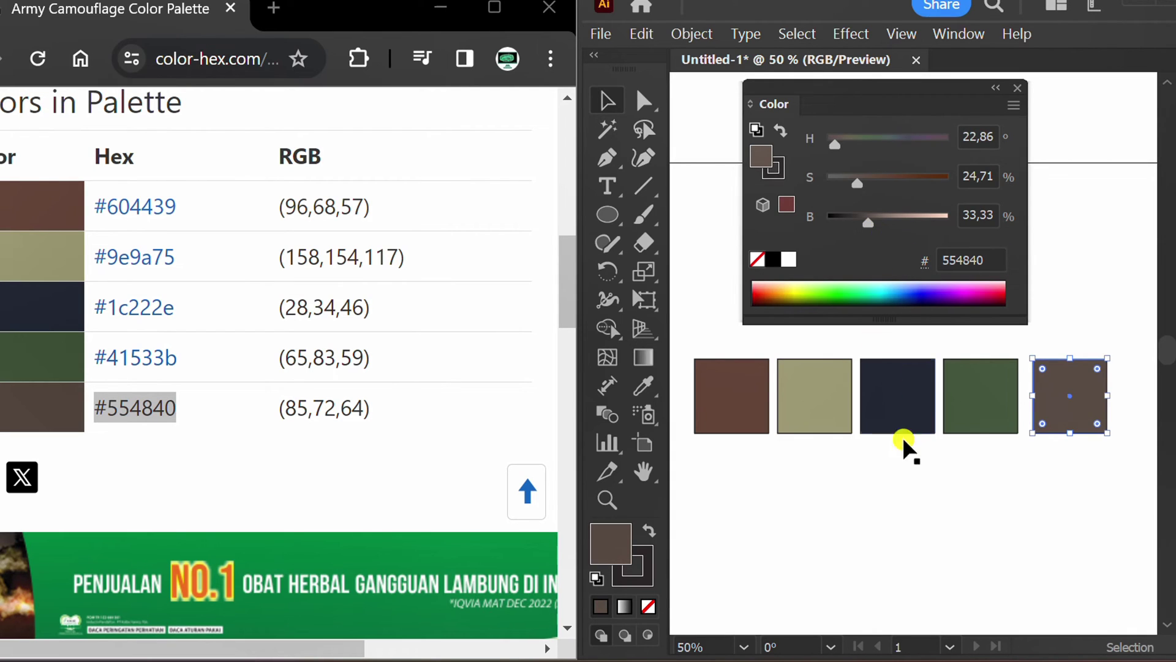
{"action": "left_click", "coordinate": [922, 500]}
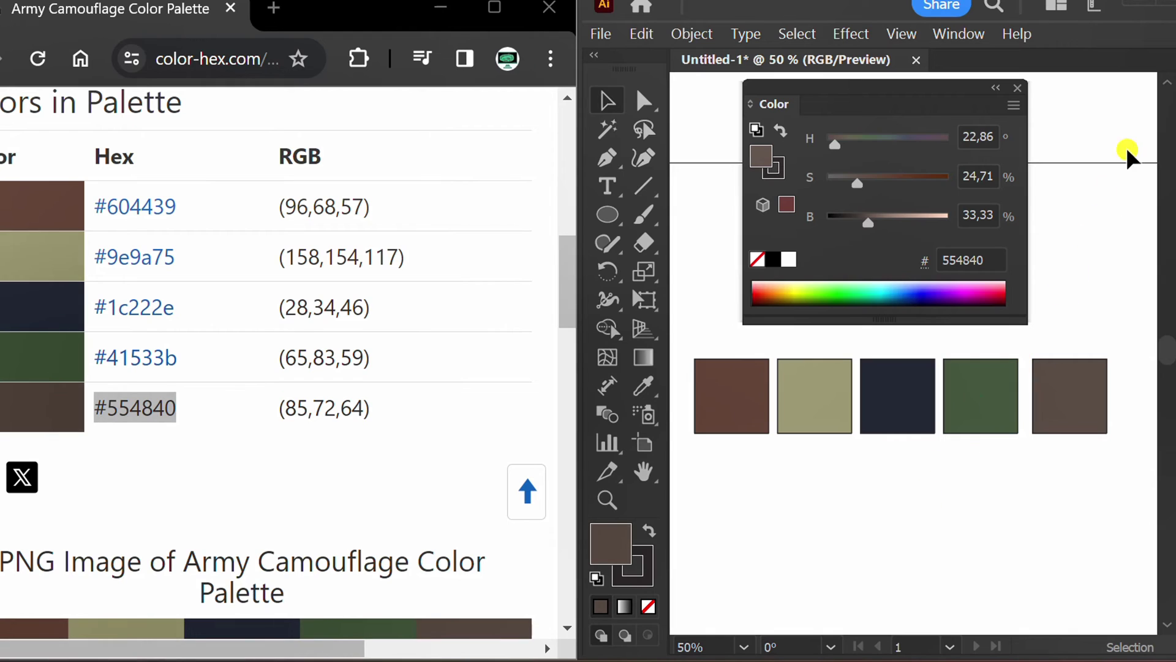
{"action": "key", "text": "super+Up"}
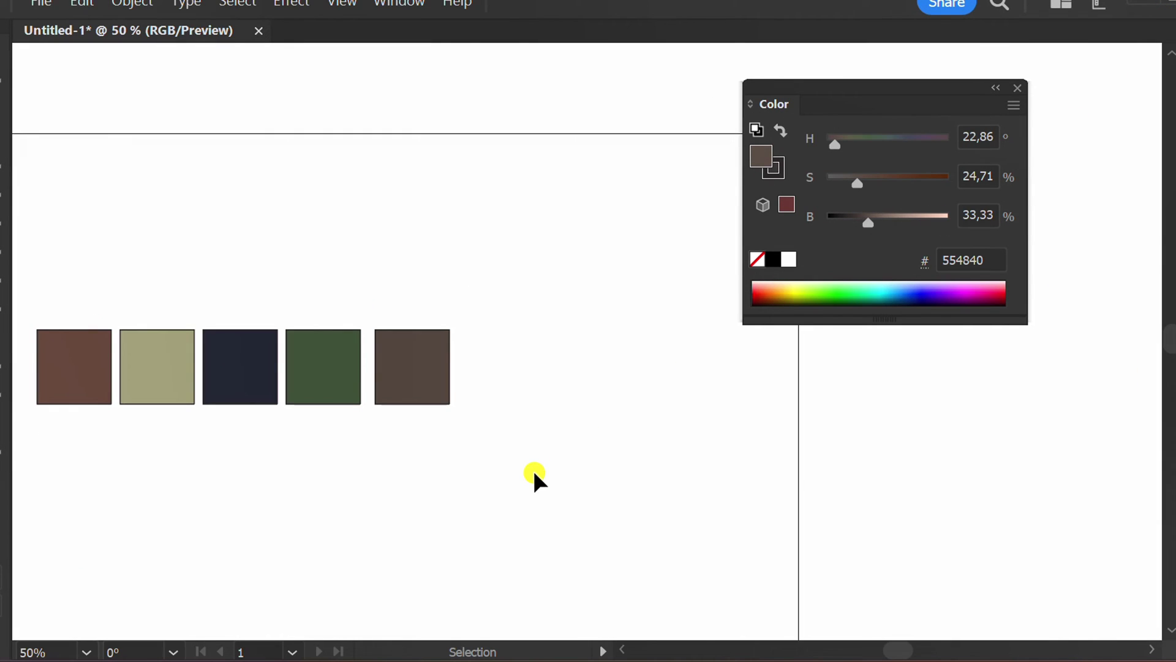
Close the Color panel, select all five squares and set their stroke to None.
{"action": "left_click", "coordinate": [1017, 87]}
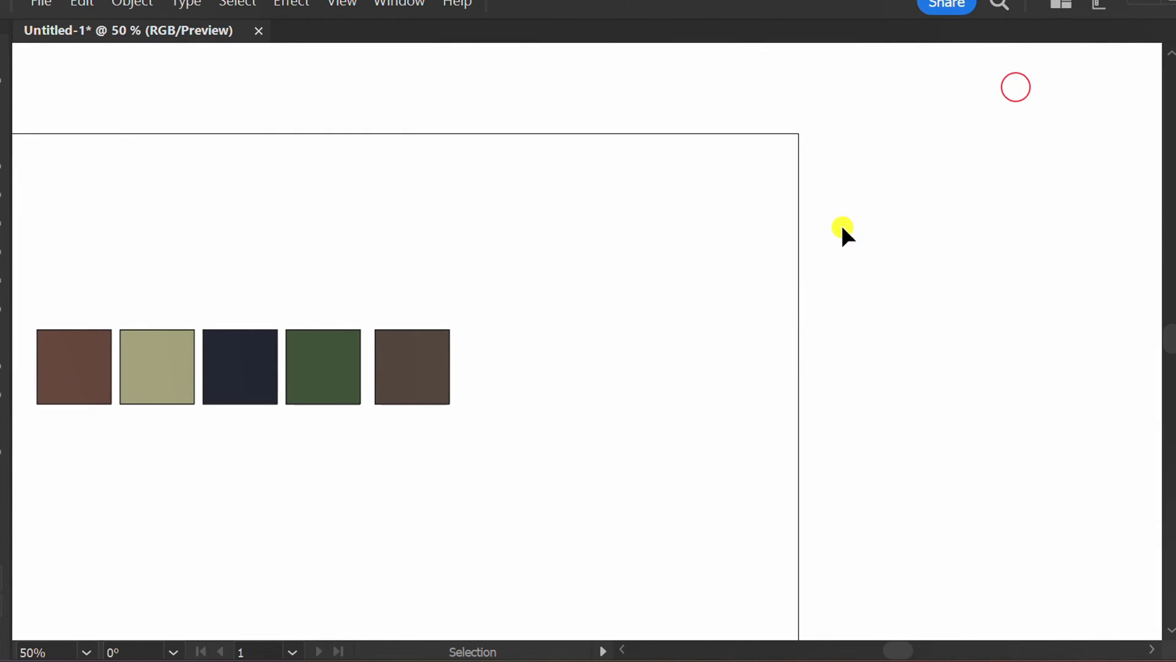
{"action": "key", "text": "space"}
{"action": "left_click_drag", "start_coordinate": [293, 484], "coordinate": [432, 431]}
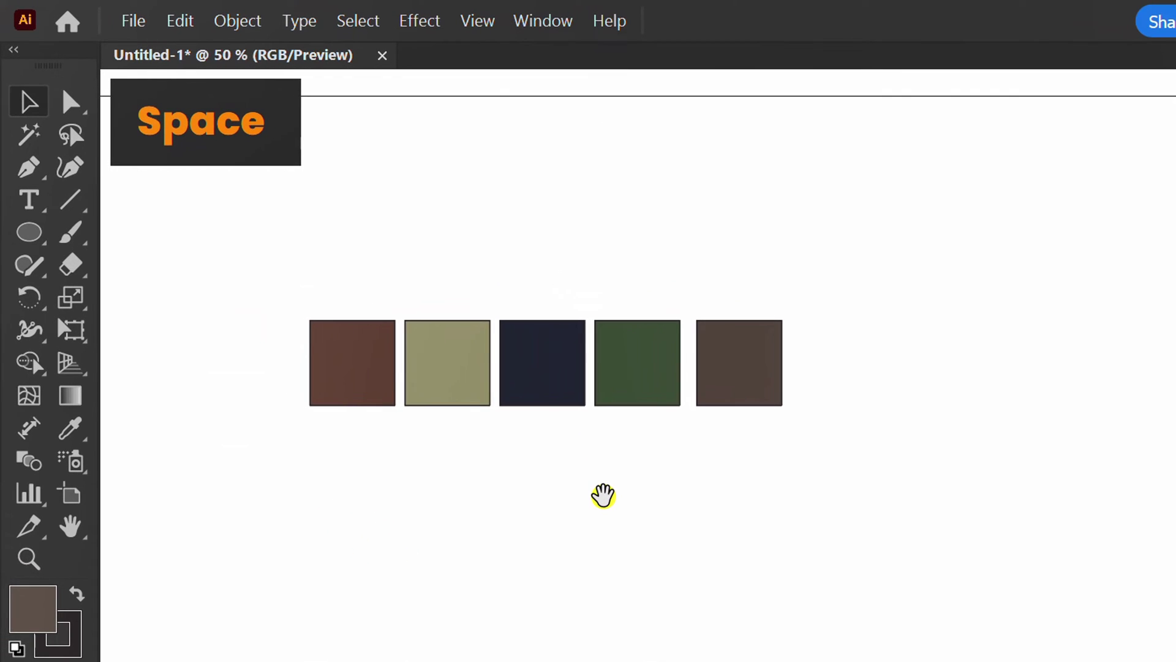
{"action": "left_click_drag", "start_coordinate": [823, 284], "coordinate": [252, 494]}
{"action": "key", "text": "x"}
{"action": "key", "text": "slash"}
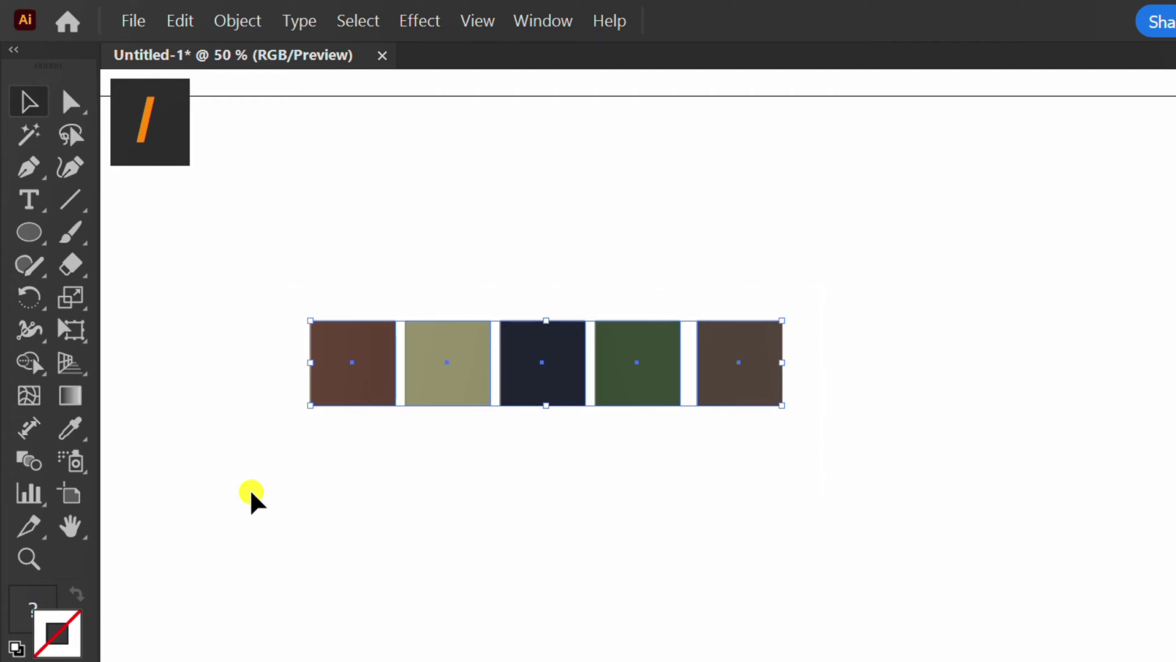
{"action": "key", "text": "x"}
{"action": "left_click", "coordinate": [251, 497]}
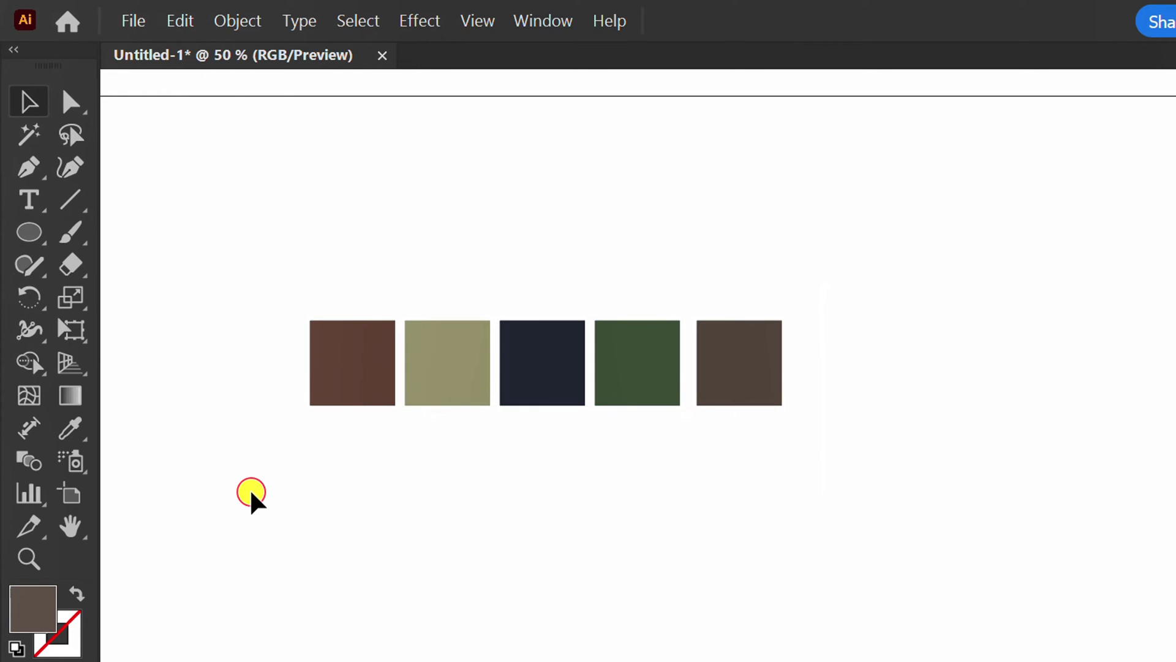
Open the Swatches panel beside the squares and select all five squares.
{"action": "left_click", "coordinate": [547, 22]}
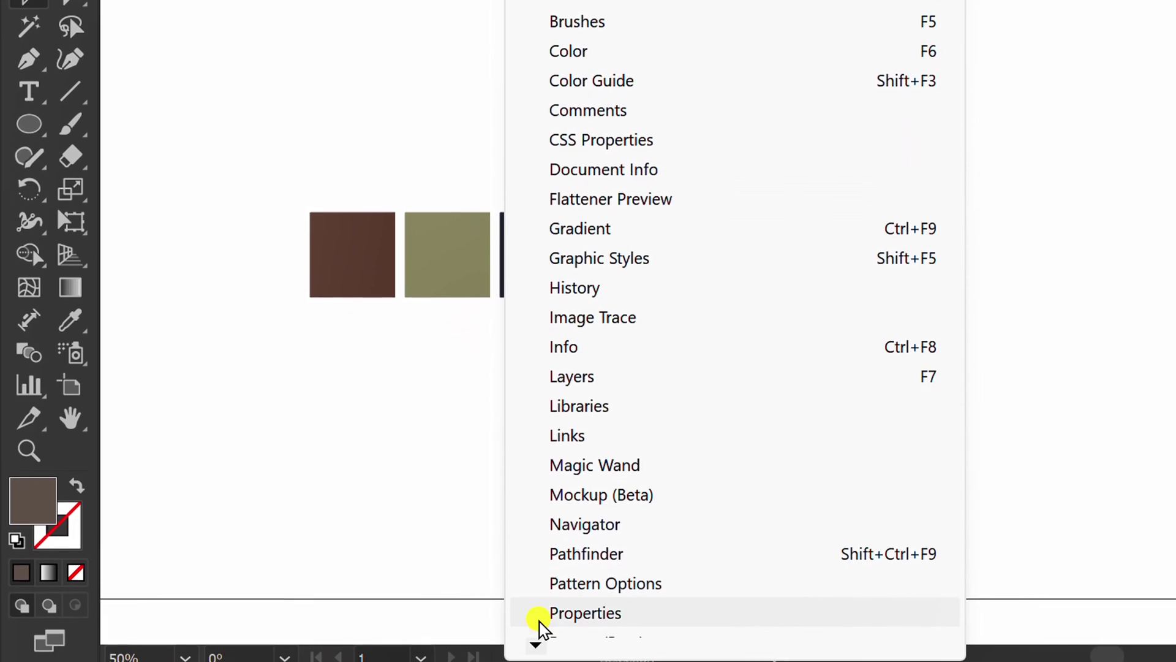
{"action": "mouse_move", "coordinate": [537, 637]}
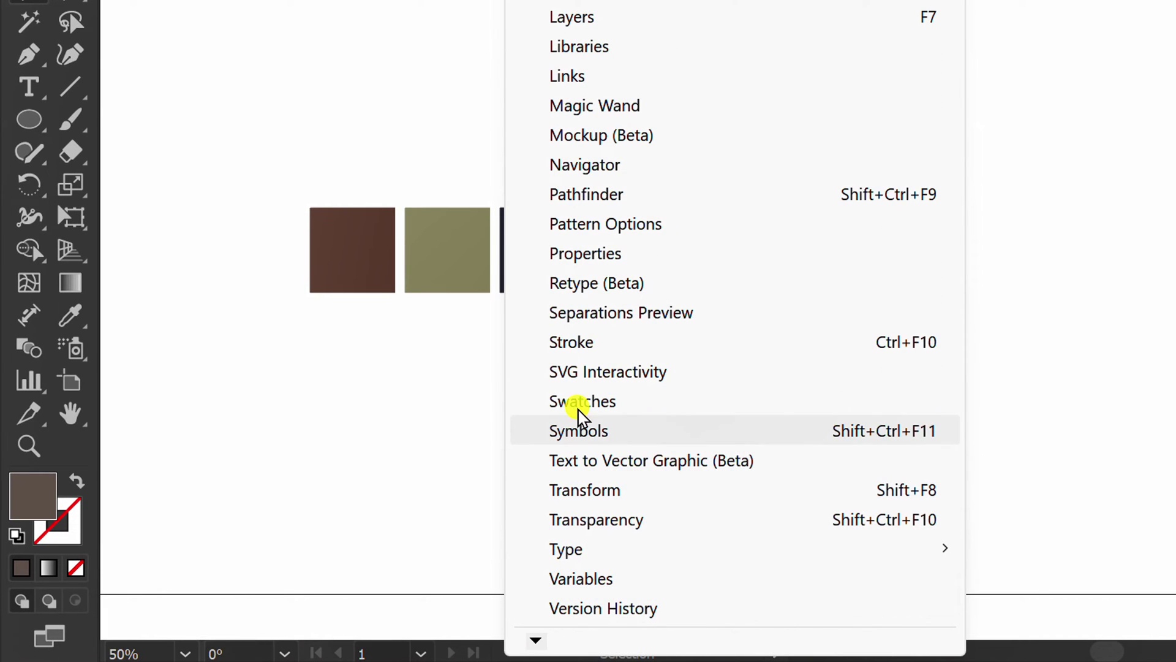
{"action": "left_click", "coordinate": [634, 404]}
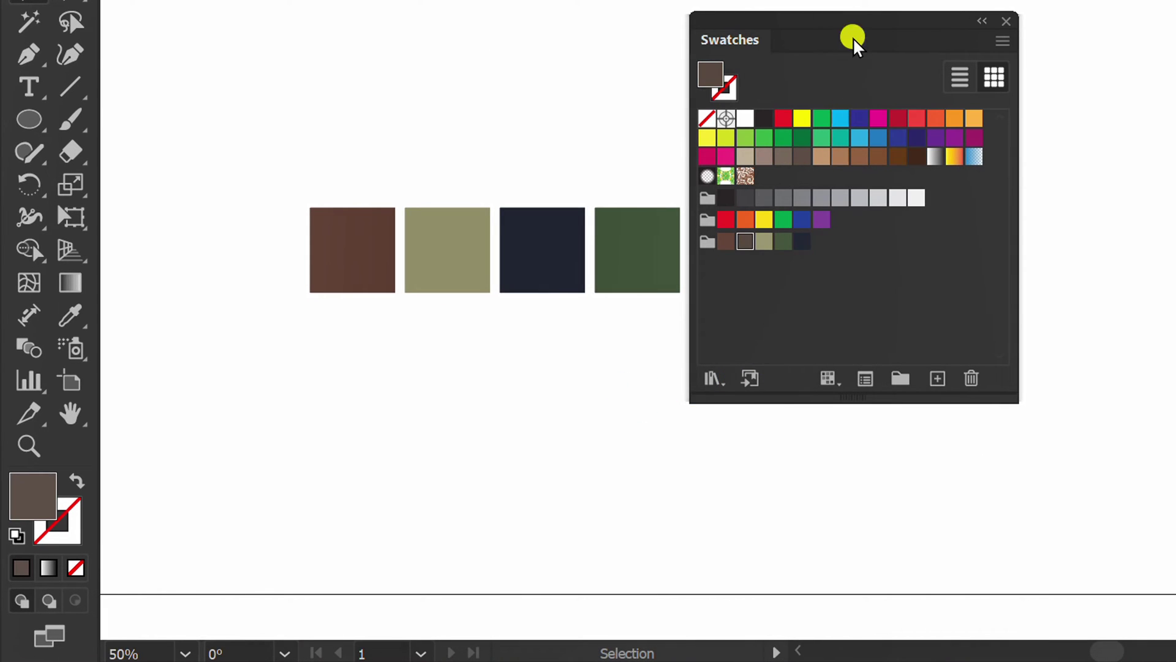
{"action": "left_click_drag", "start_coordinate": [880, 15], "coordinate": [1022, 39]}
{"action": "left_click_drag", "start_coordinate": [906, 104], "coordinate": [900, 101]}
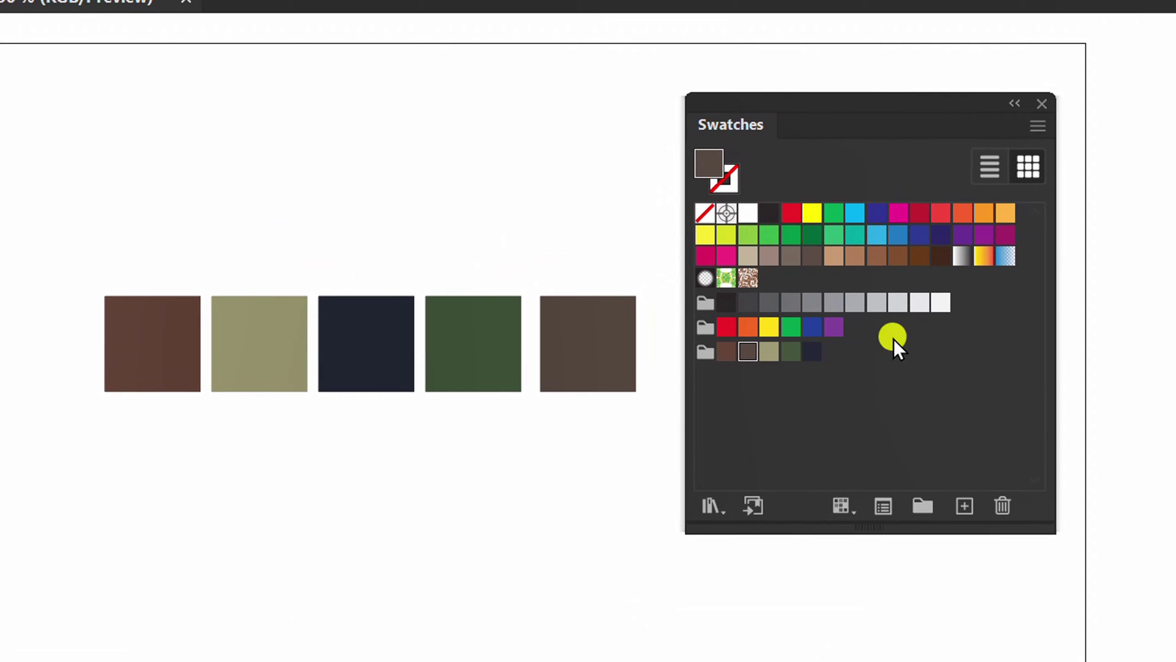
{"action": "left_click_drag", "start_coordinate": [649, 240], "coordinate": [90, 457]}
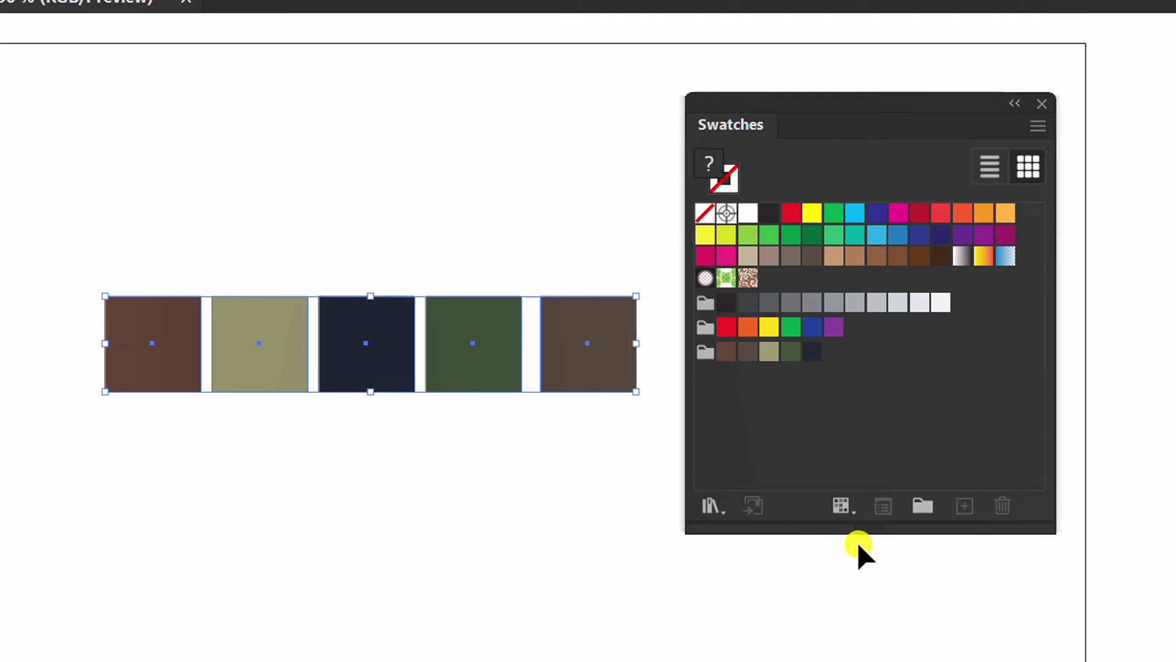
Create a new colour group named 'Camouflage' from the selected artwork.
{"action": "left_click", "coordinate": [919, 506]}
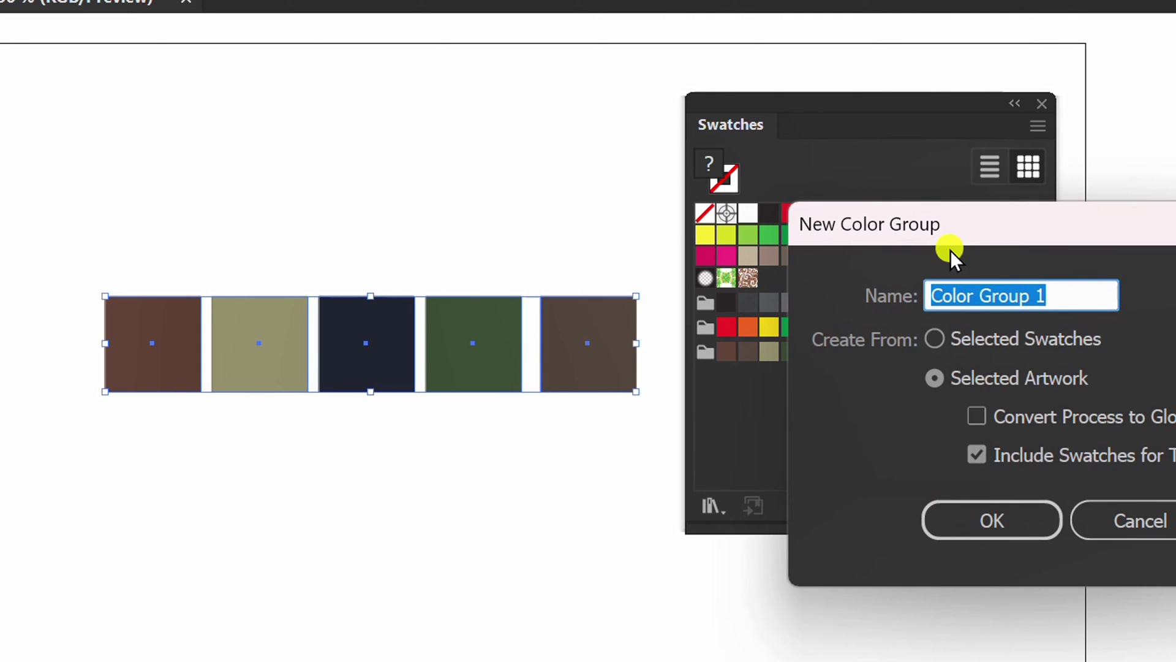
{"action": "left_click_drag", "start_coordinate": [950, 248], "coordinate": [826, 177]}
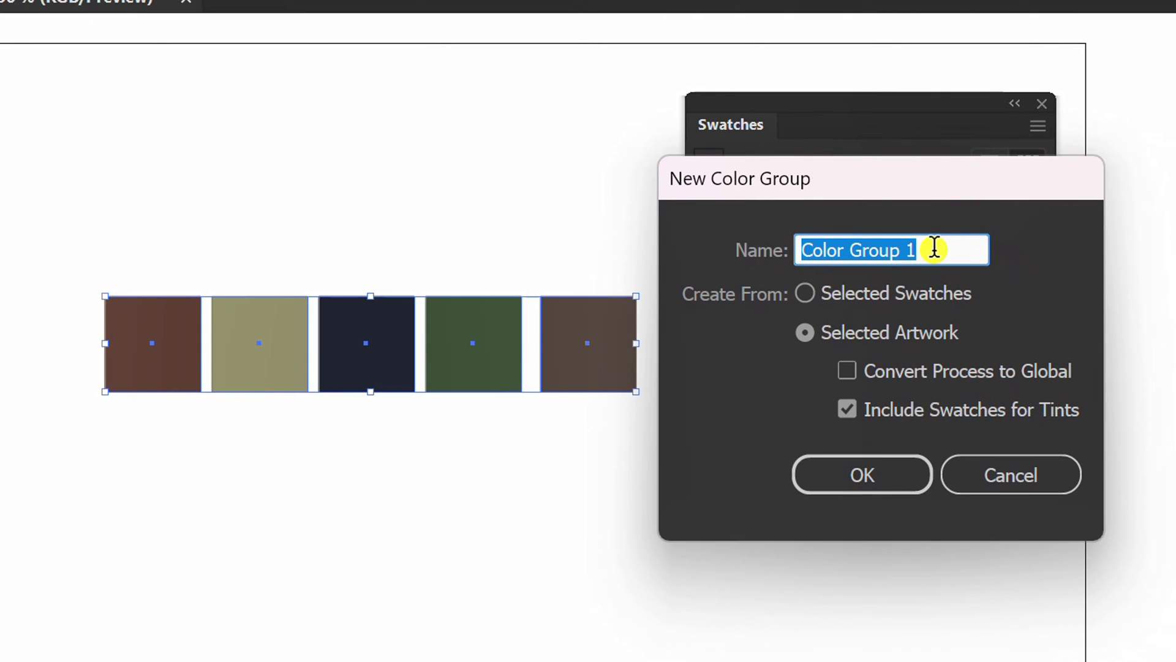
{"action": "type", "text": "Camoufla"}
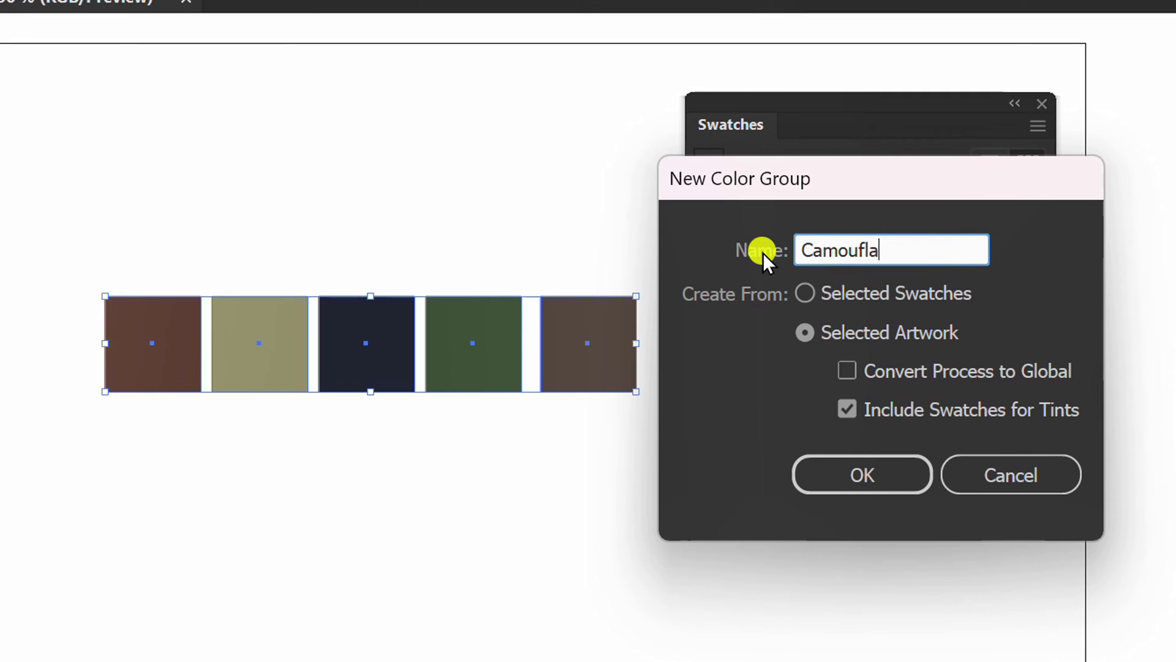
{"action": "type", "text": "ge"}
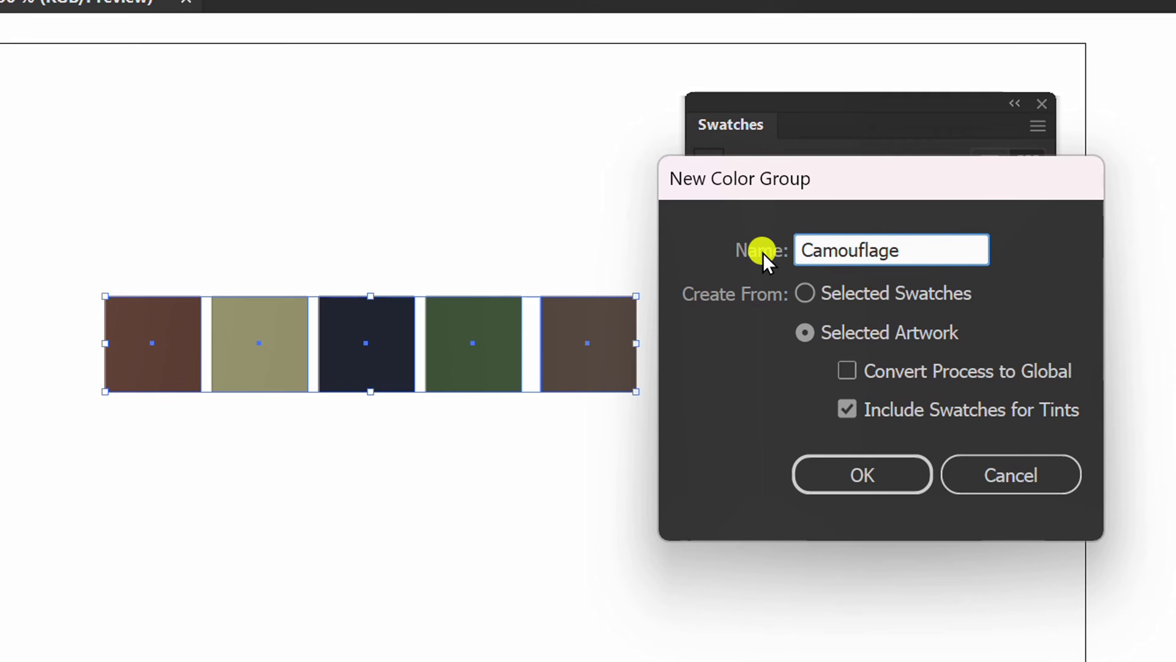
{"action": "left_click", "coordinate": [875, 475]}
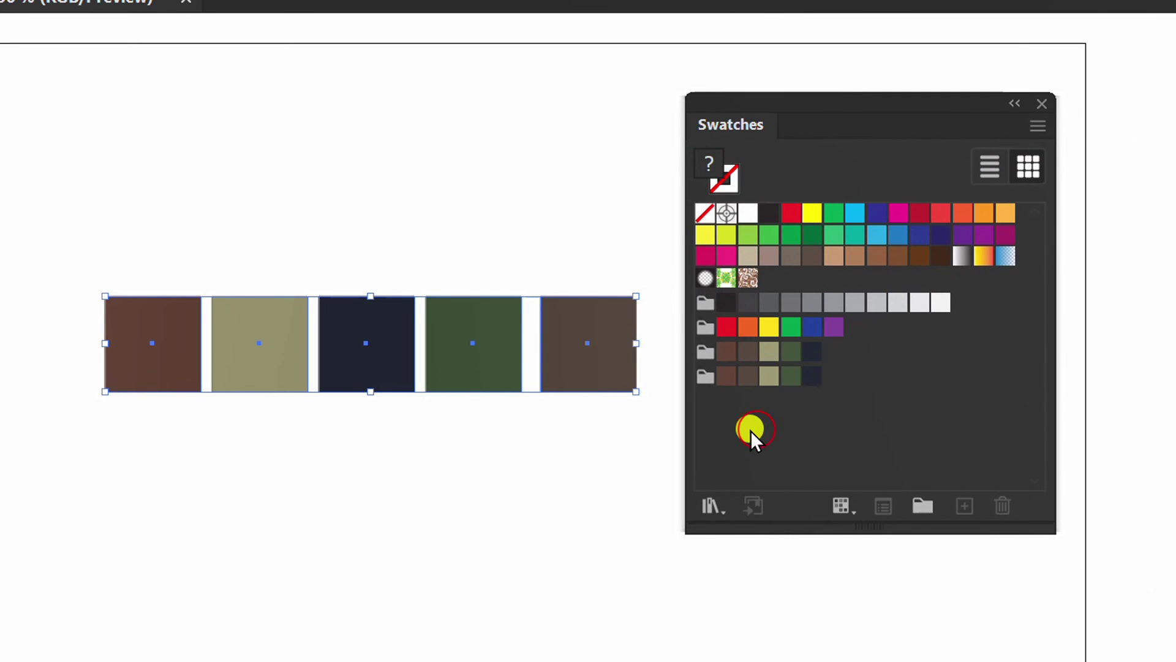
Try each Camouflage swatch on all five selected squares, then deselect them.
{"action": "left_click", "coordinate": [723, 376]}
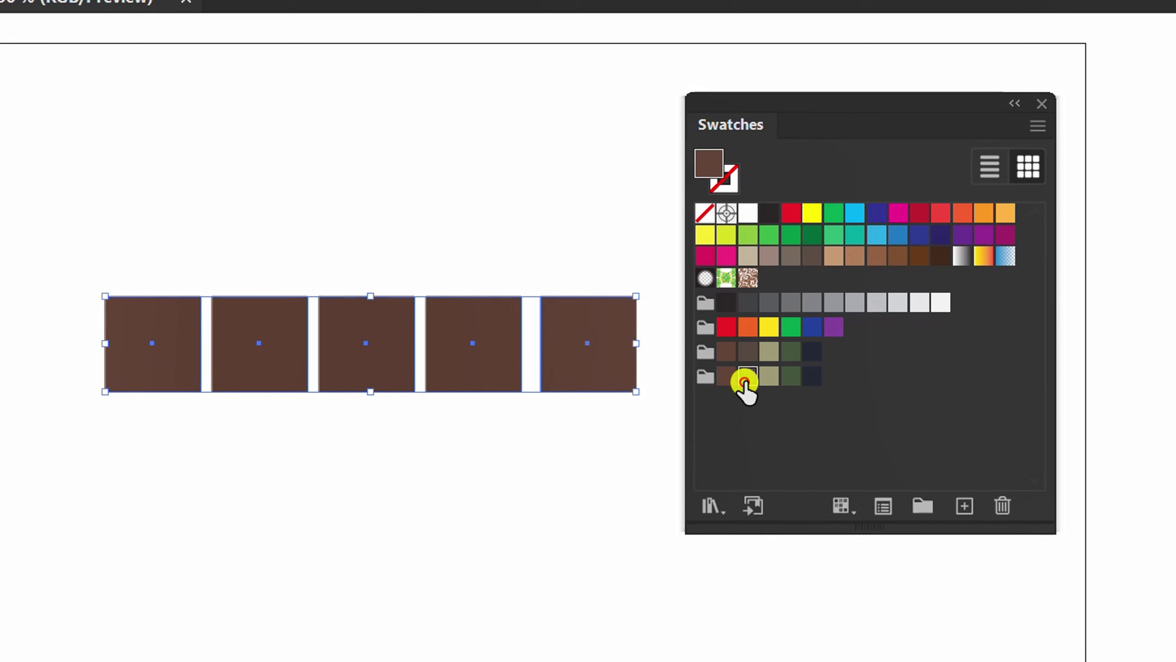
{"action": "left_click", "coordinate": [747, 376]}
{"action": "left_click", "coordinate": [769, 376]}
{"action": "left_click", "coordinate": [792, 376]}
{"action": "left_click", "coordinate": [813, 376]}
{"action": "left_click", "coordinate": [742, 421]}
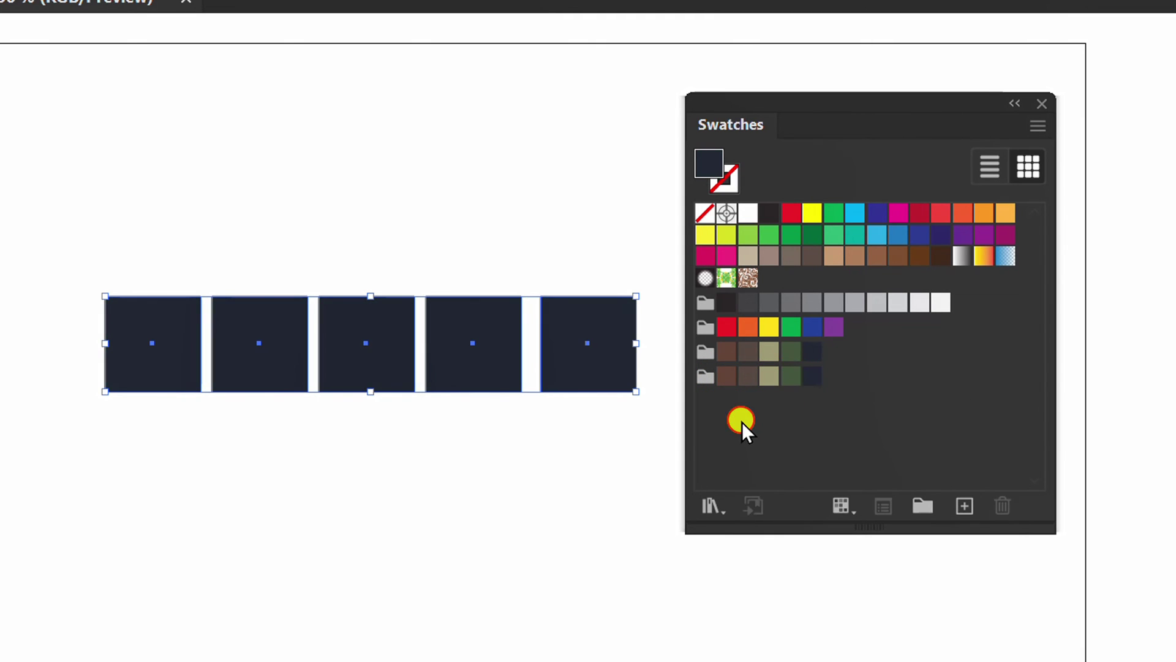
{"action": "left_click", "coordinate": [351, 477]}
Refill squares one to four brown, darker brown, khaki and green, leaving the fifth navy.
{"action": "left_click", "coordinate": [131, 320]}
{"action": "left_click", "coordinate": [725, 377]}
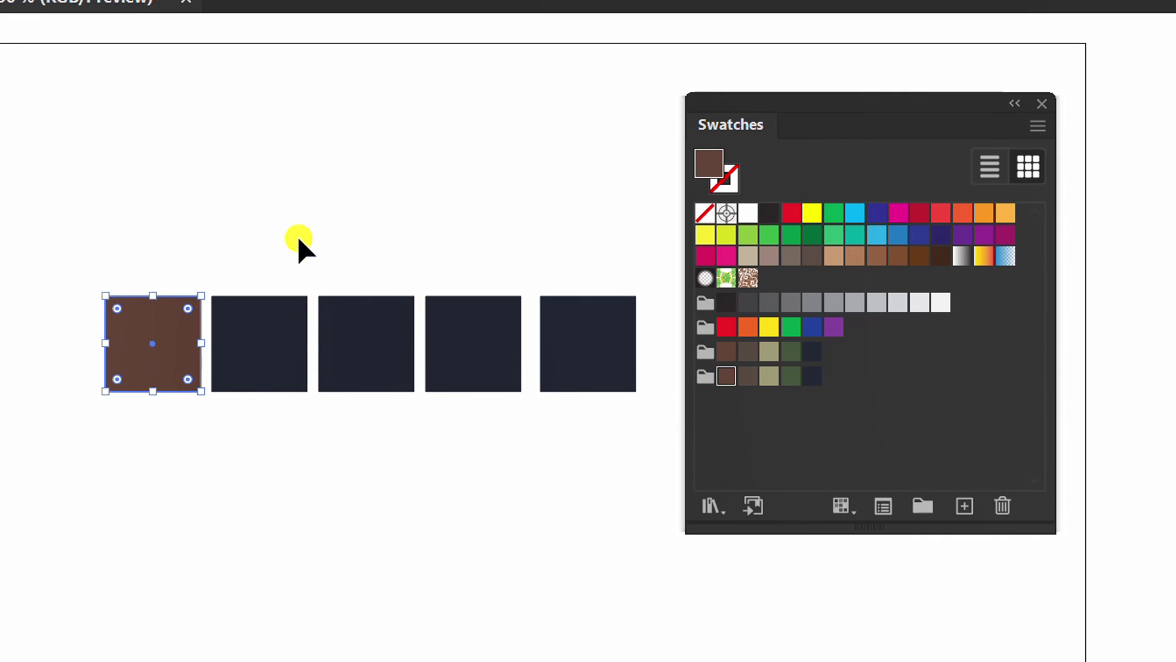
{"action": "left_click", "coordinate": [259, 325]}
{"action": "left_click", "coordinate": [748, 376]}
{"action": "left_click", "coordinate": [376, 334]}
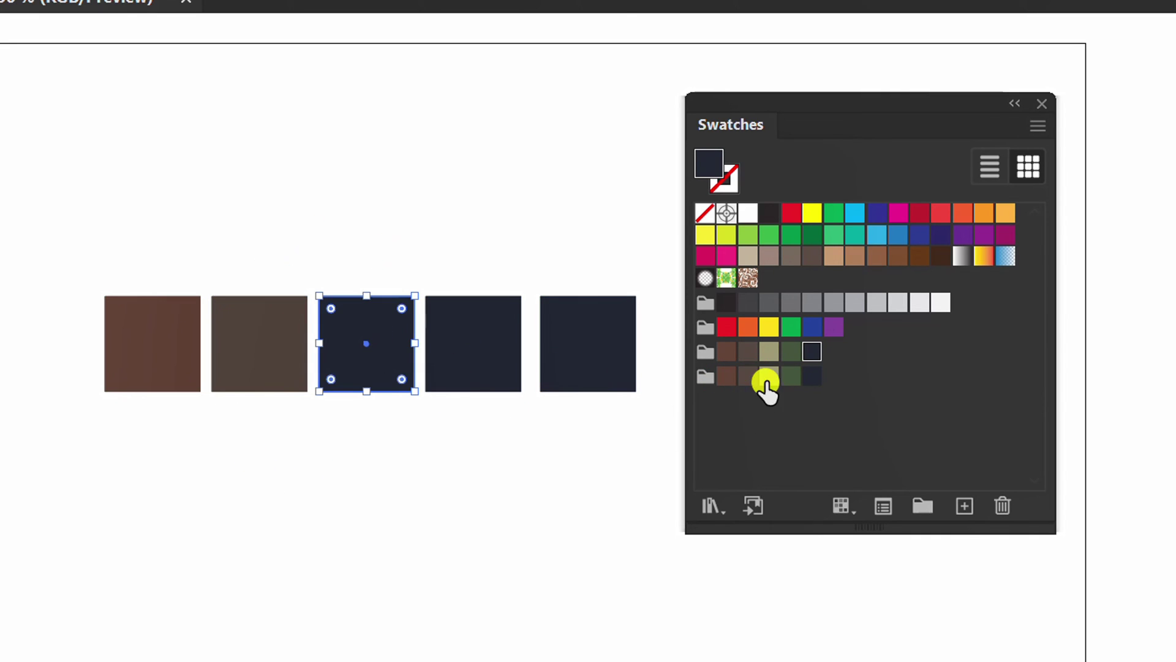
{"action": "left_click", "coordinate": [769, 377]}
{"action": "left_click", "coordinate": [481, 313]}
{"action": "left_click", "coordinate": [791, 376]}
{"action": "left_click", "coordinate": [603, 322]}
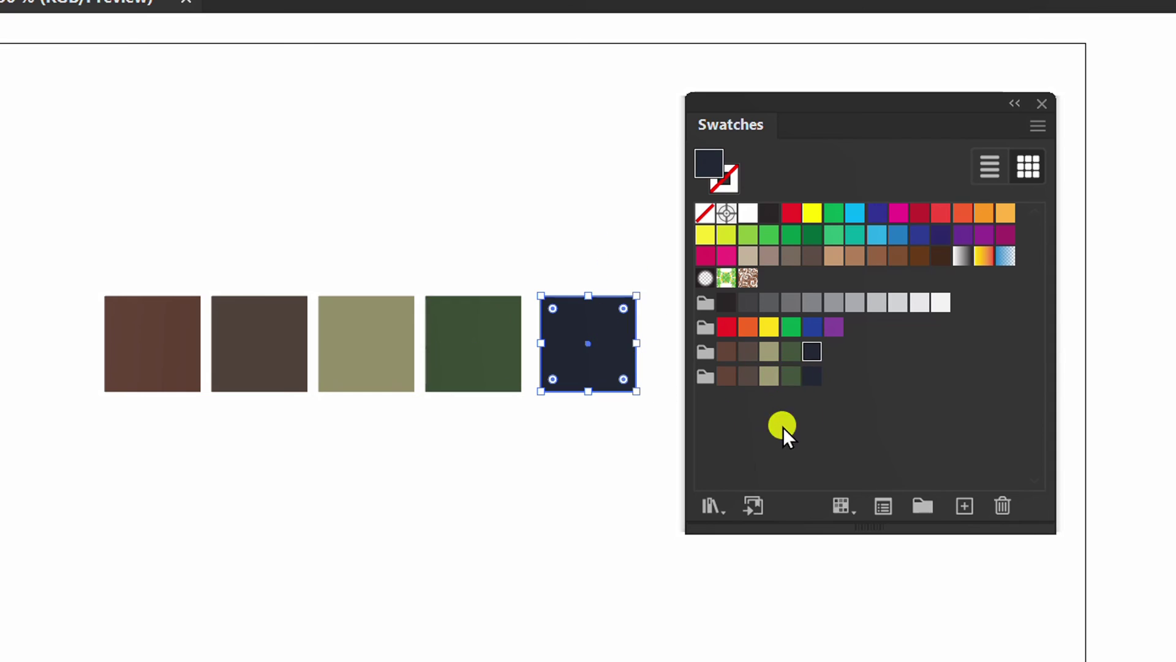
{"action": "left_click", "coordinate": [469, 458]}
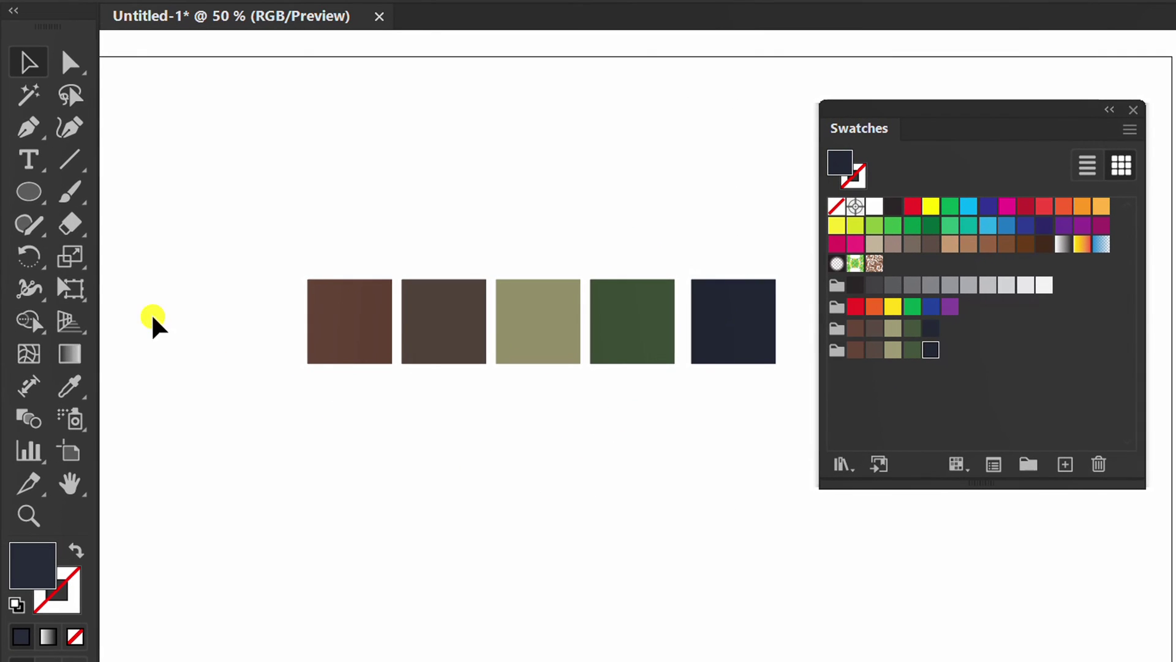
Draw a five-point star above the squares with the Star Tool.
{"action": "left_click", "coordinate": [28, 192]}
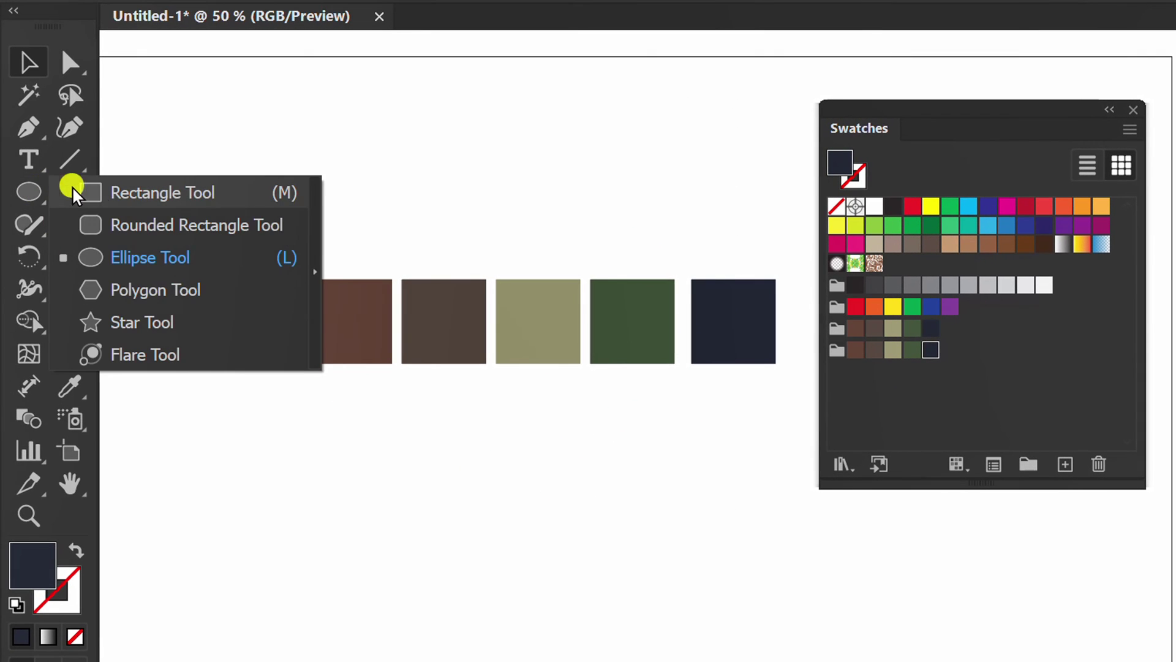
{"action": "left_click", "coordinate": [139, 319]}
{"action": "left_click_drag", "start_coordinate": [429, 150], "coordinate": [478, 220]}
Try the Camouflage swatches on the star, settling on a khaki fill.
{"action": "left_click", "coordinate": [856, 307]}
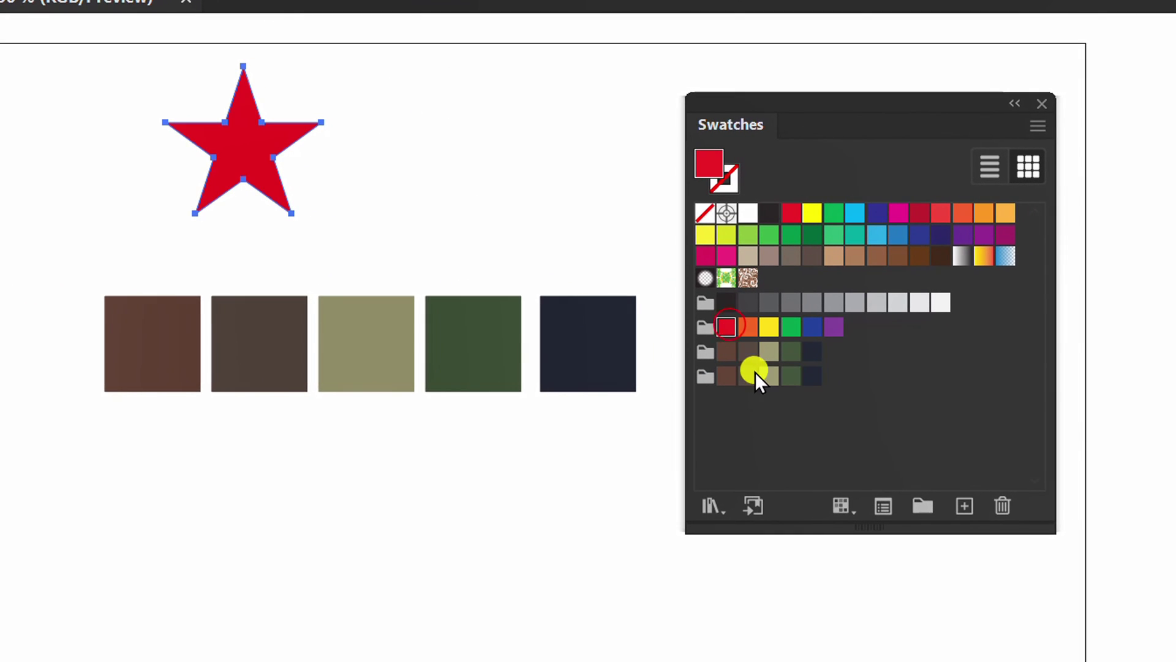
{"action": "left_click", "coordinate": [750, 375]}
{"action": "left_click", "coordinate": [769, 376]}
{"action": "left_click", "coordinate": [790, 376]}
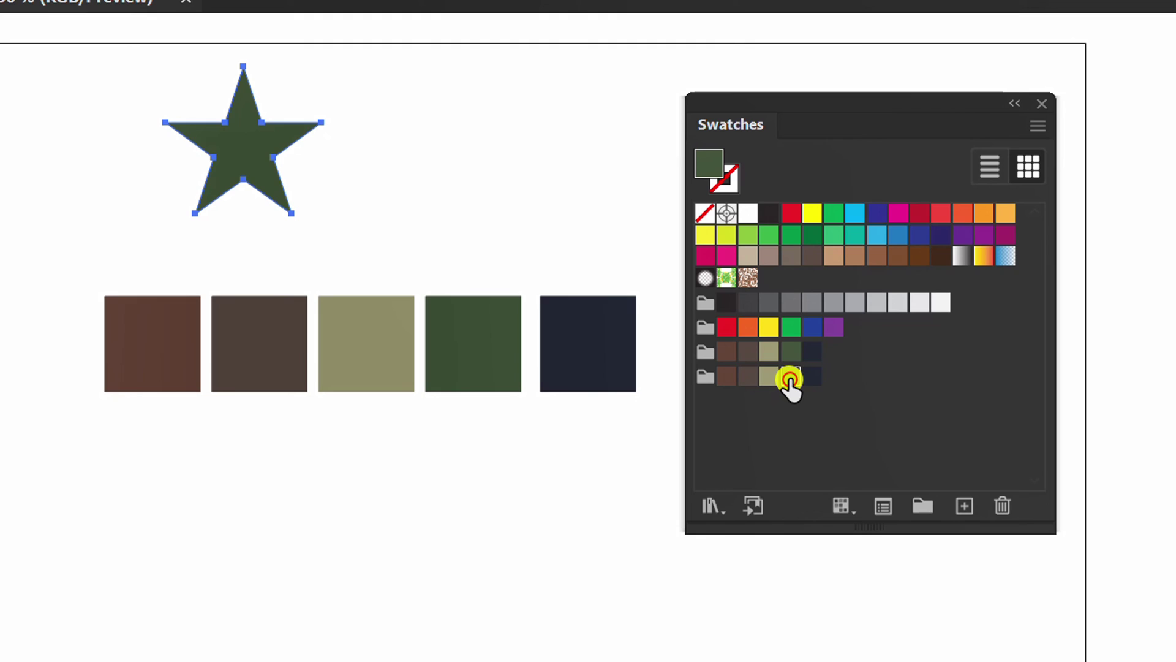
{"action": "left_click", "coordinate": [770, 376]}
{"action": "left_click", "coordinate": [772, 426]}
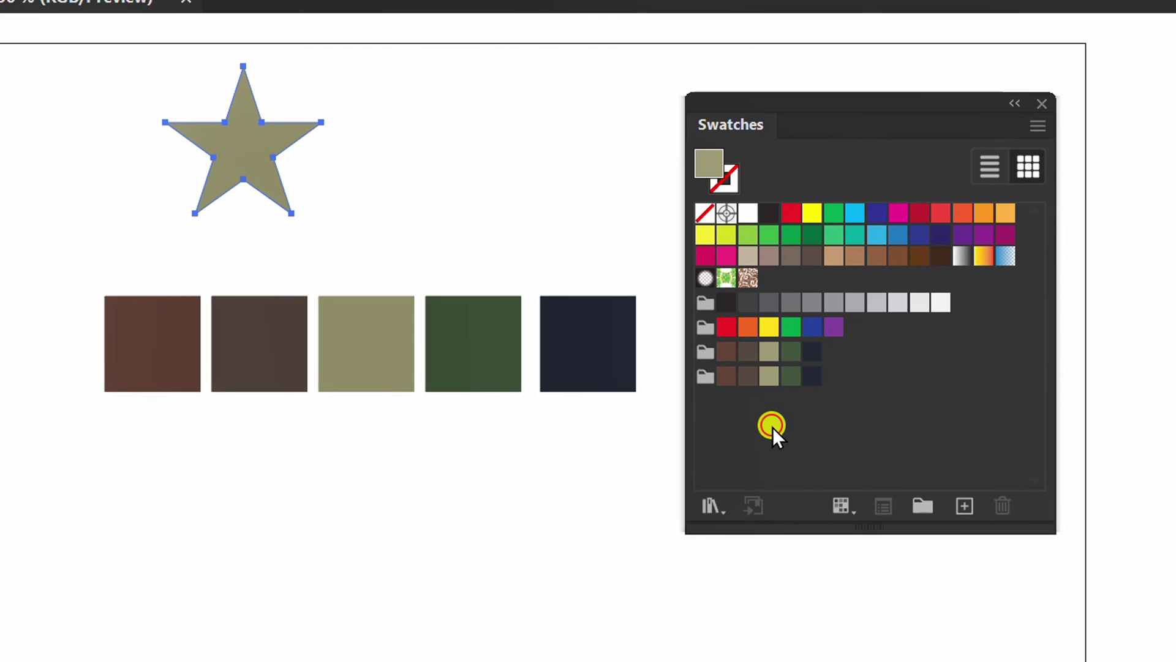
{"action": "left_click", "coordinate": [496, 473]}
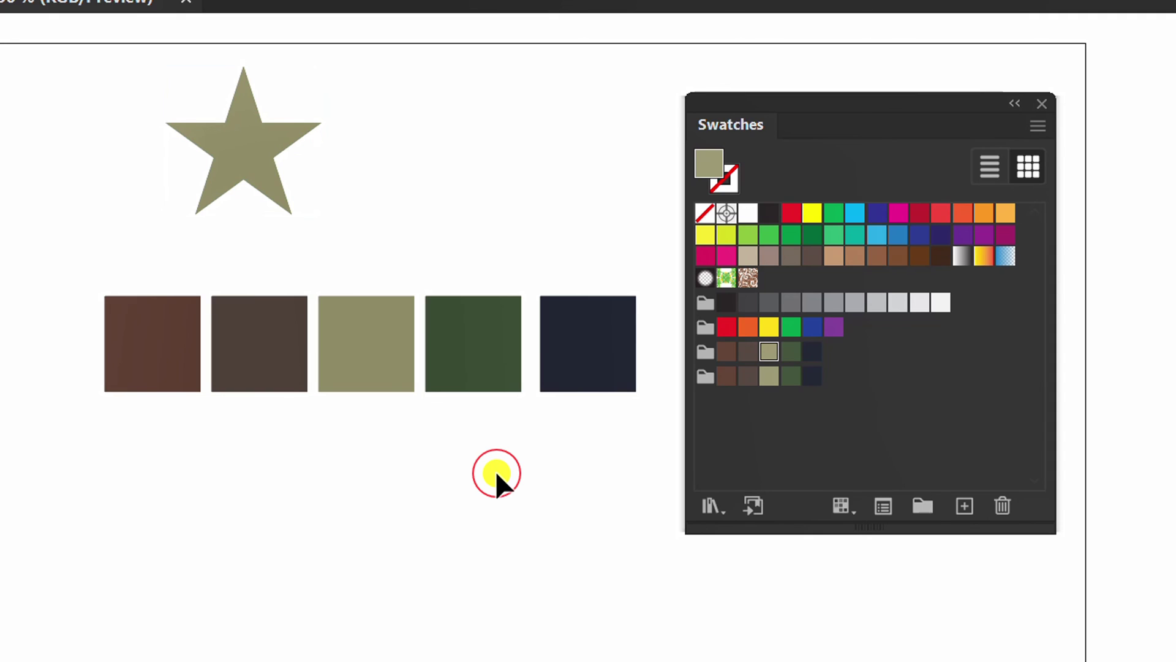